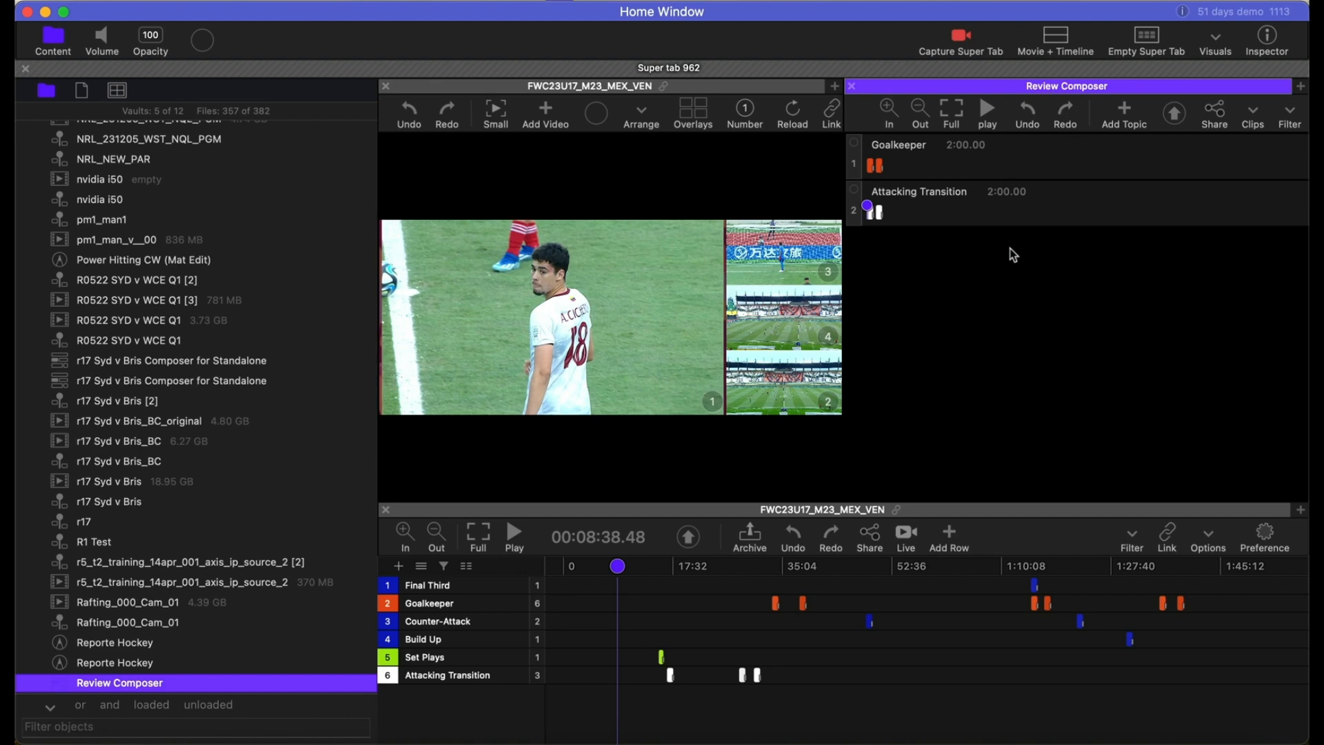
- Create a standalone composer archive of the Review Composer as a vault named "Upload to Amplify" on the Desktop
{"action": "left_click", "coordinate": [869, 621]}
{"action": "mouse_move", "coordinate": [872, 167]}
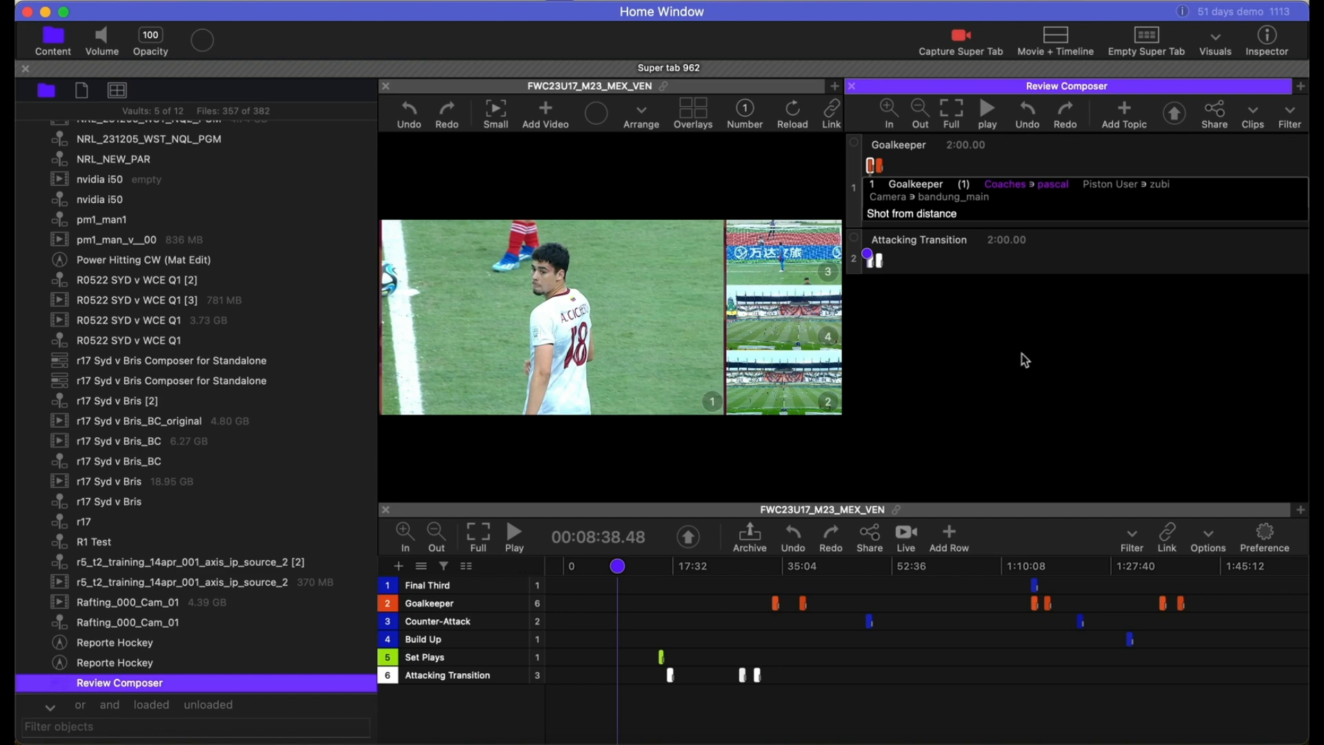
{"action": "left_click", "coordinate": [1175, 119]}
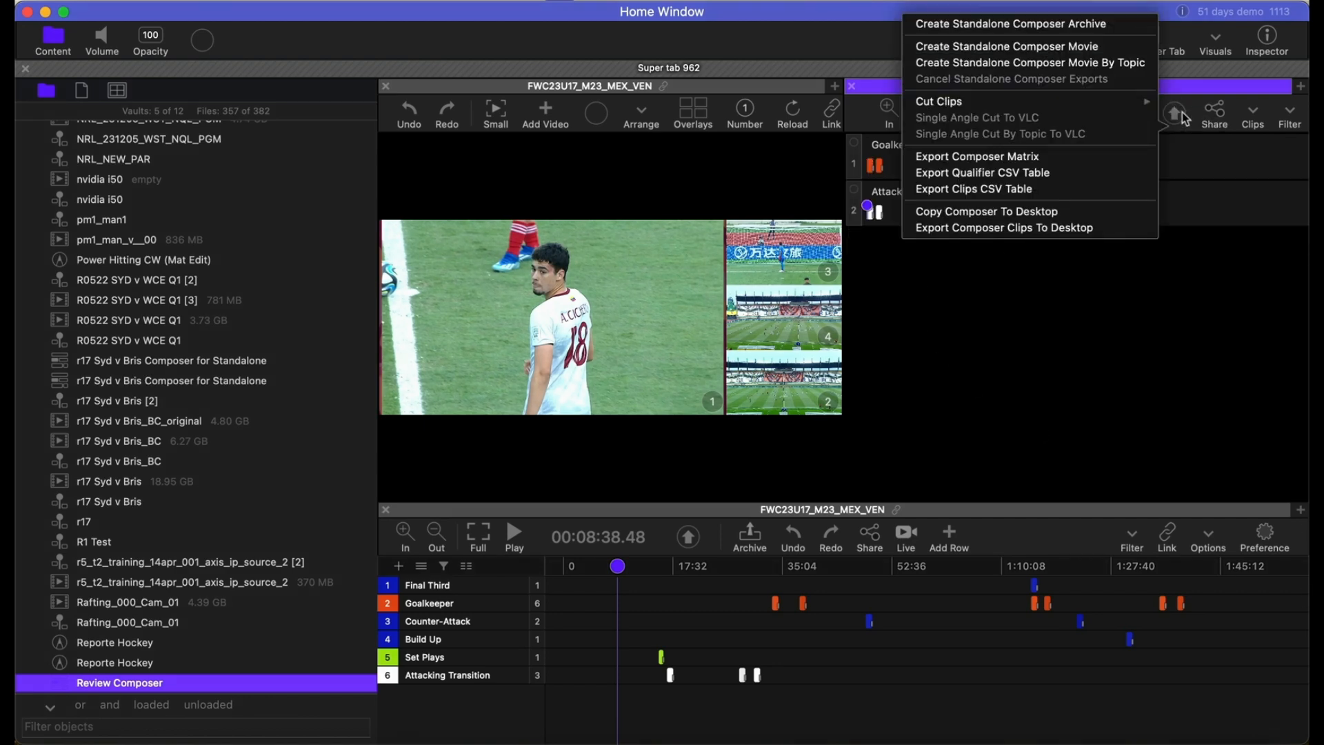
{"action": "left_click", "coordinate": [964, 27]}
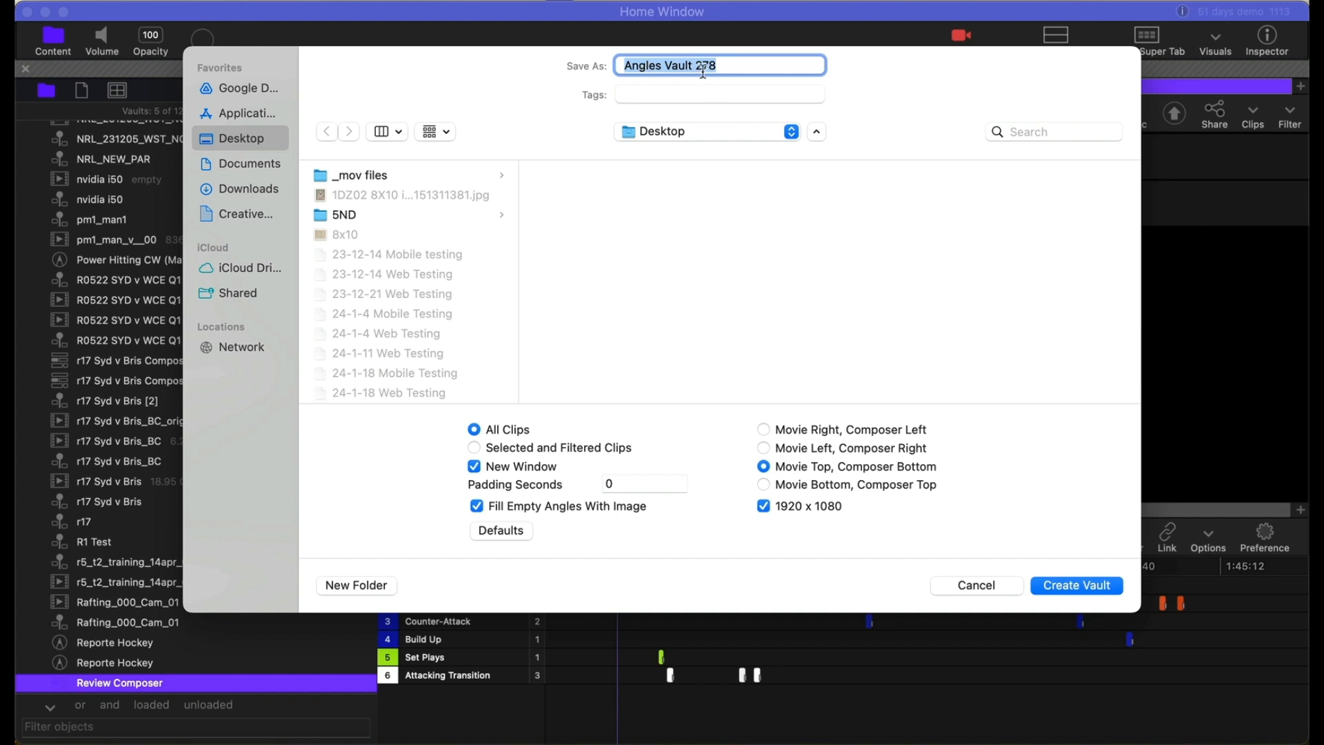
{"action": "type", "text": "Upload to Amplify"}
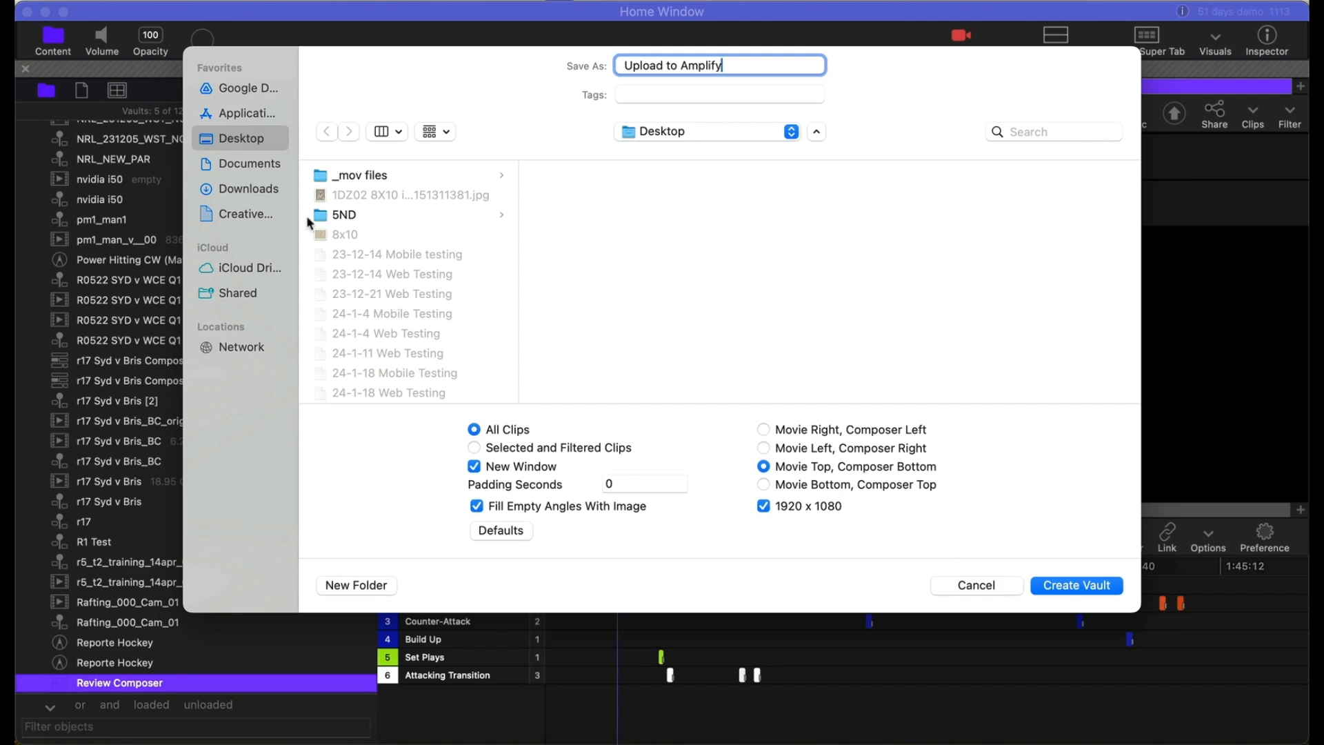
{"action": "left_click", "coordinate": [1081, 583]}
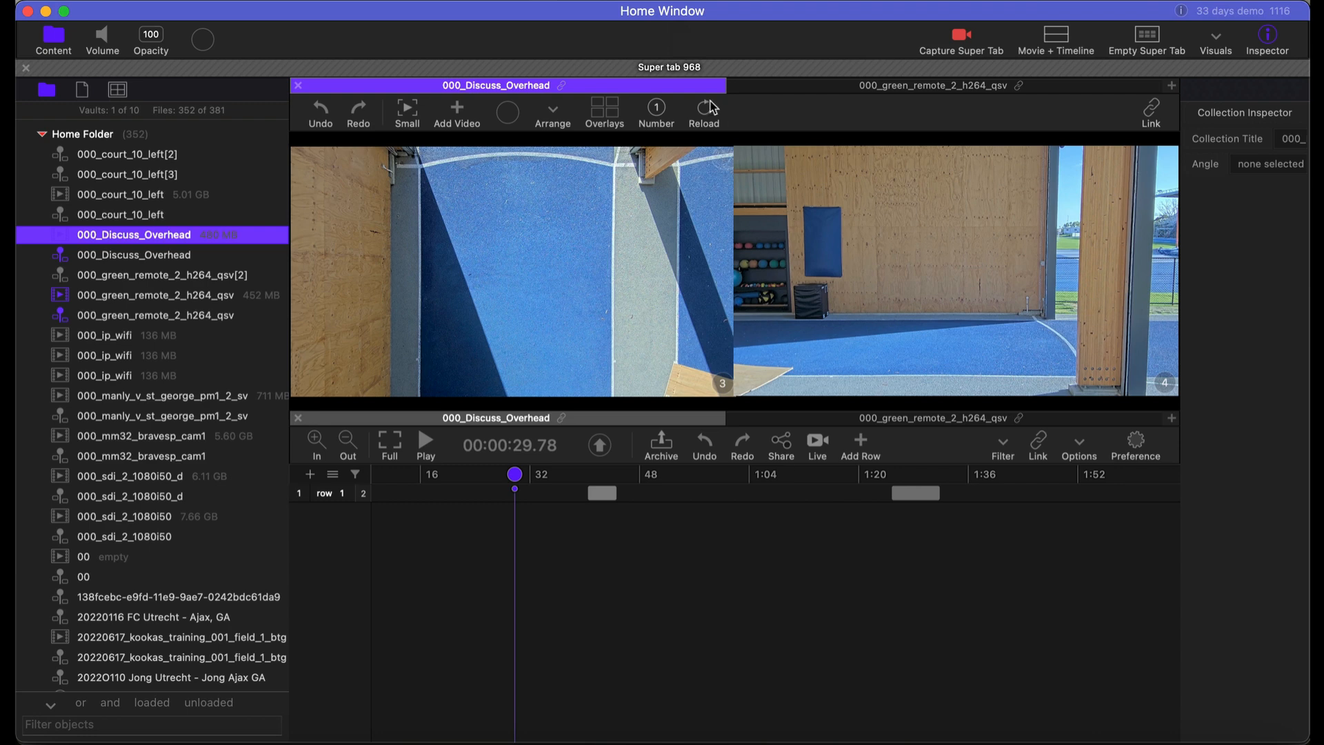
- Close the 000_green_remote_2_h264_qsv movie and timeline so the window holds only 000_Discuss_Overhead
{"action": "left_click", "coordinate": [515, 69]}
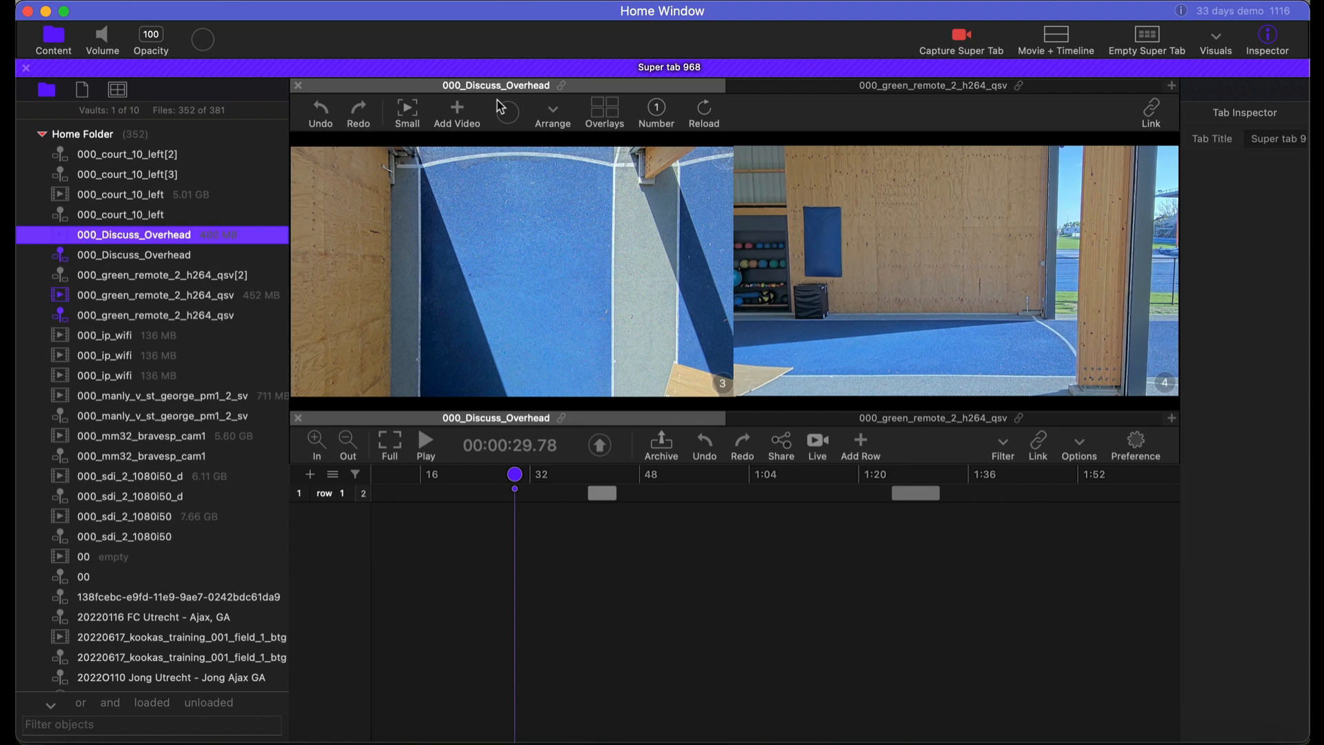
{"action": "left_click", "coordinate": [862, 86]}
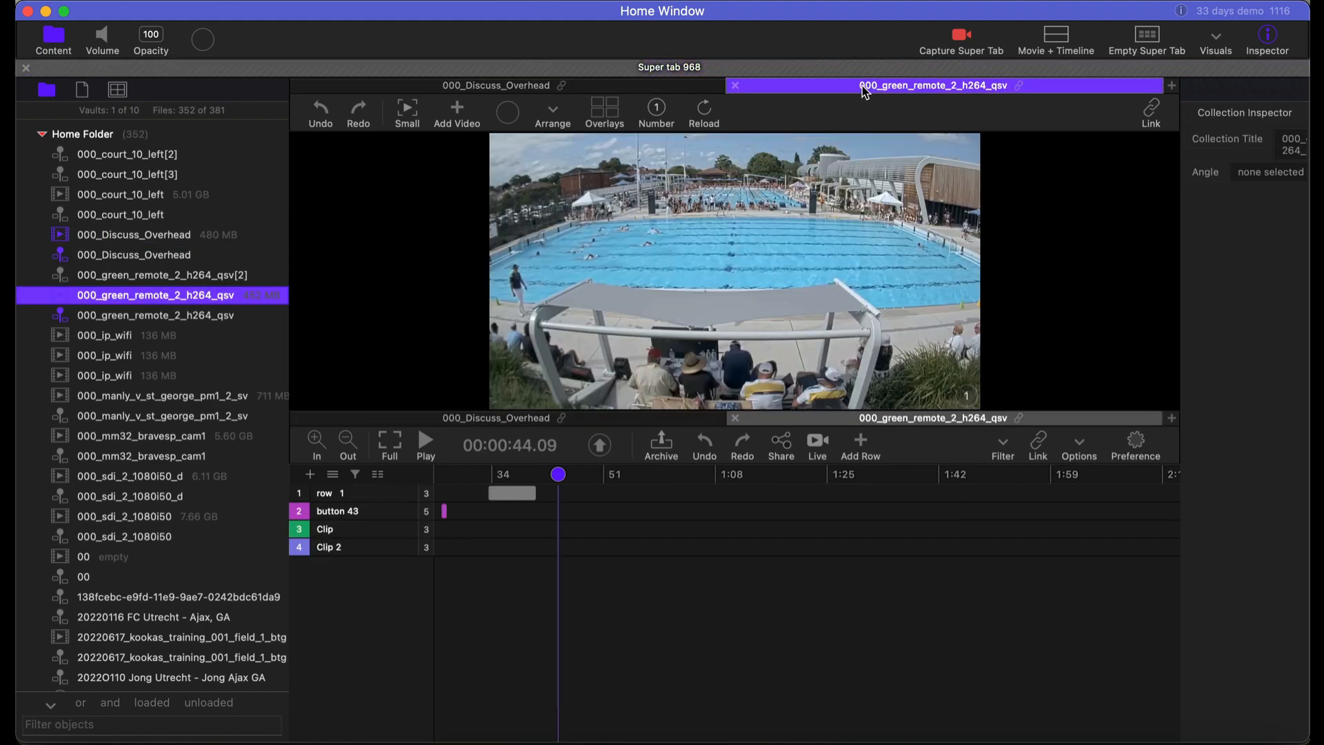
{"action": "left_click", "coordinate": [735, 85]}
{"action": "left_click", "coordinate": [735, 418]}
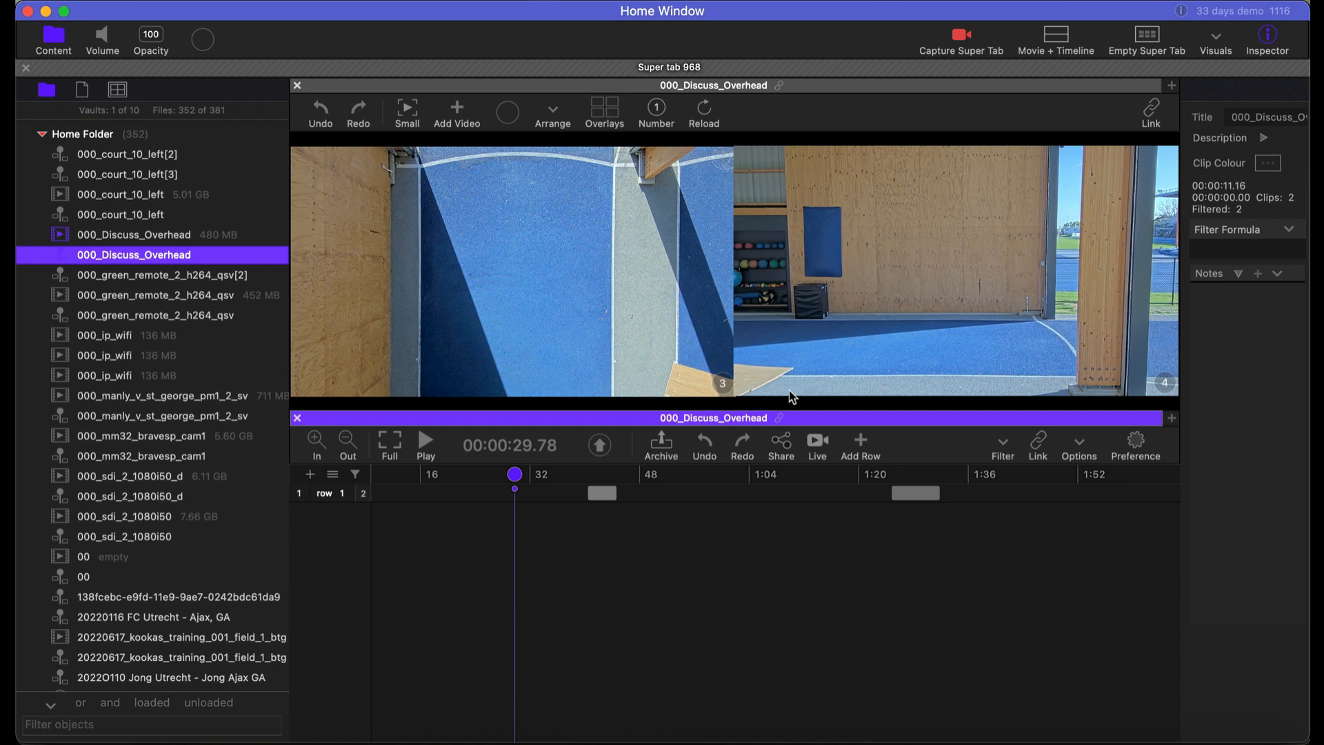
- Clone the Home Window to a new vault named "Cloned window for upload" on the Desktop
{"action": "right_click", "coordinate": [659, 14]}
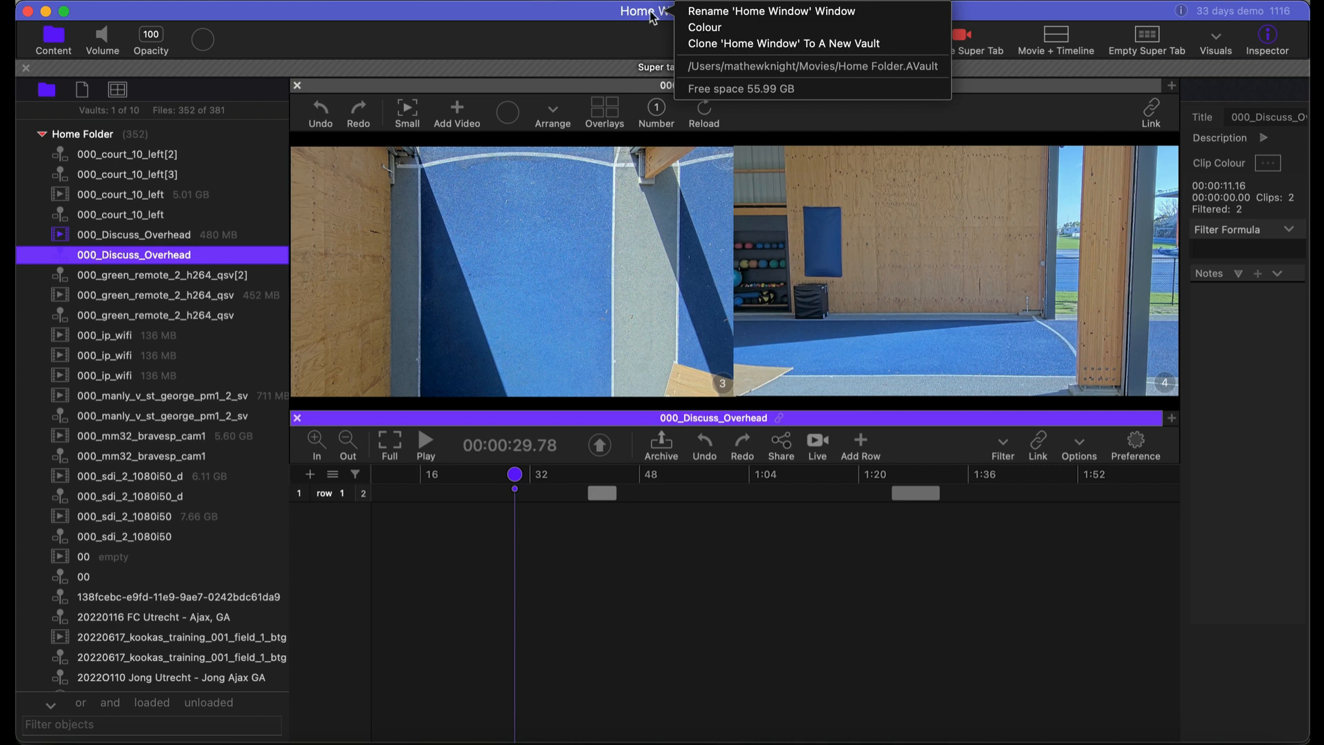
{"action": "left_click", "coordinate": [750, 47]}
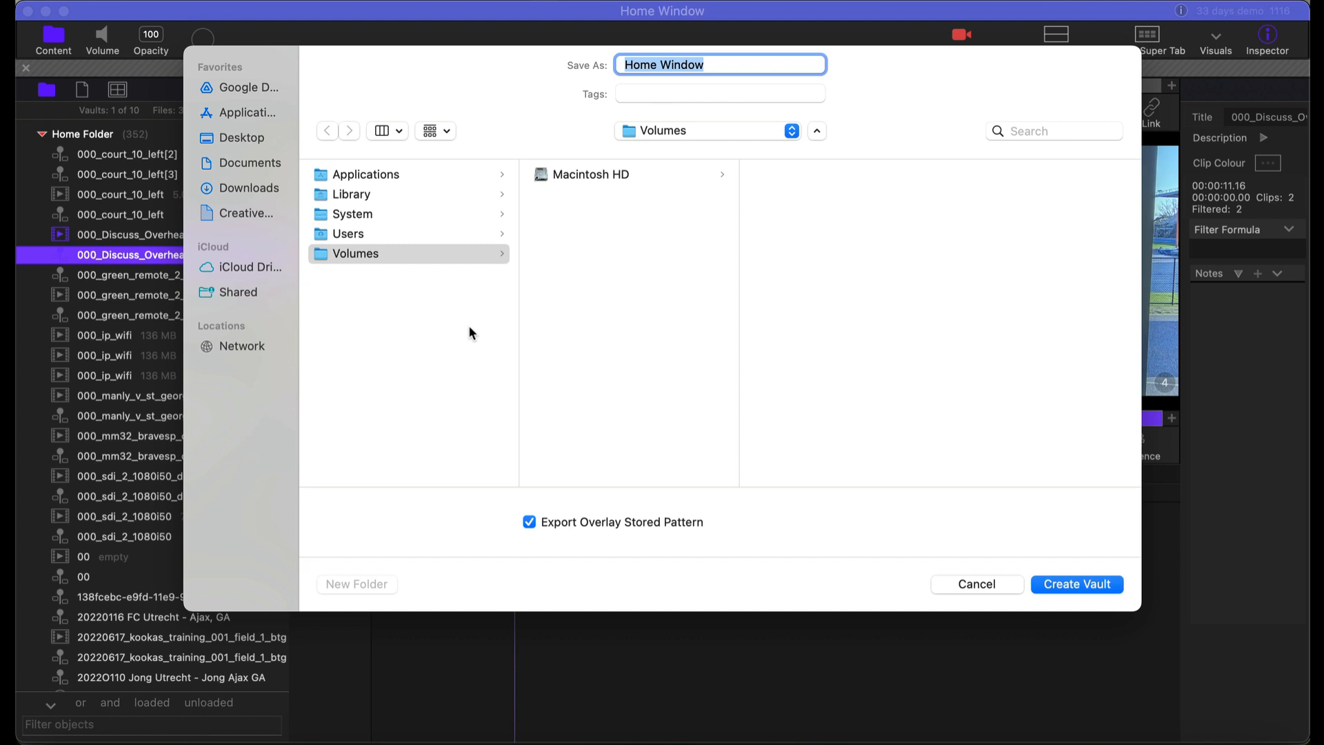
{"action": "left_click", "coordinate": [225, 141]}
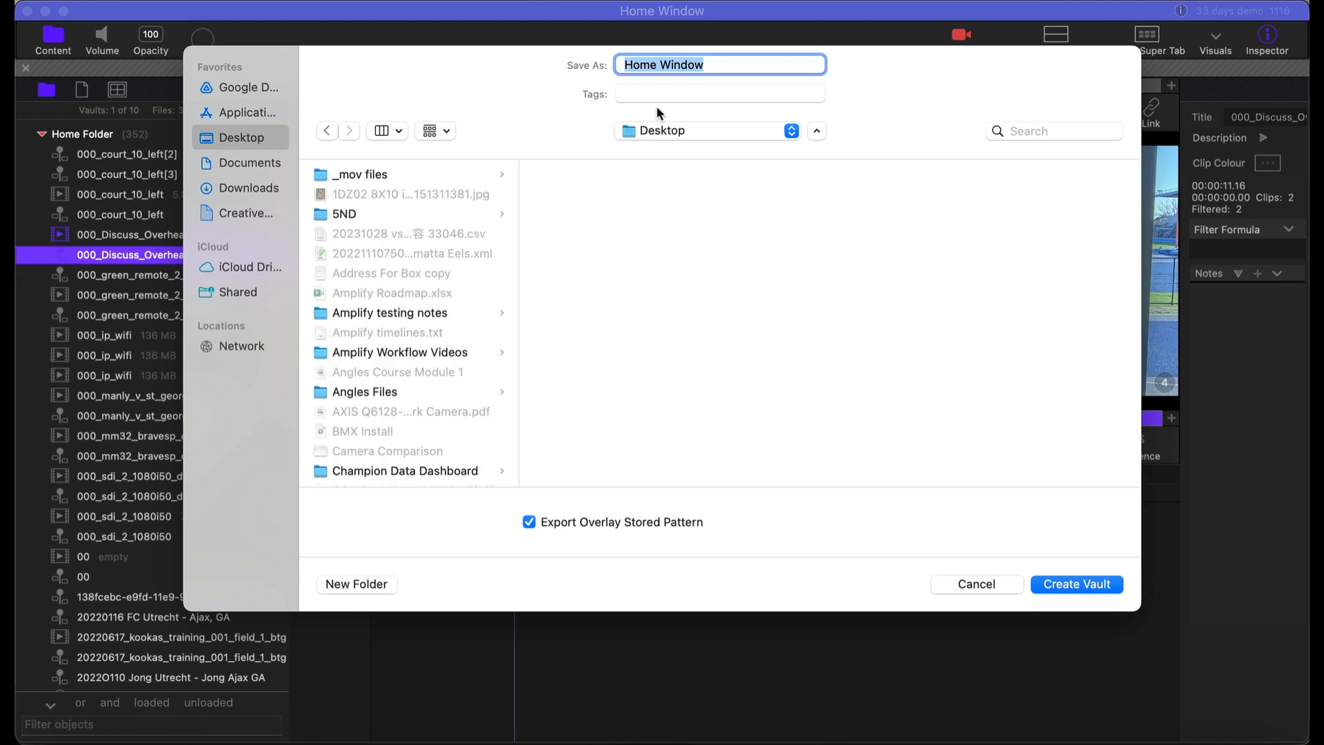
{"action": "type", "text": "Cloned window for upload"}
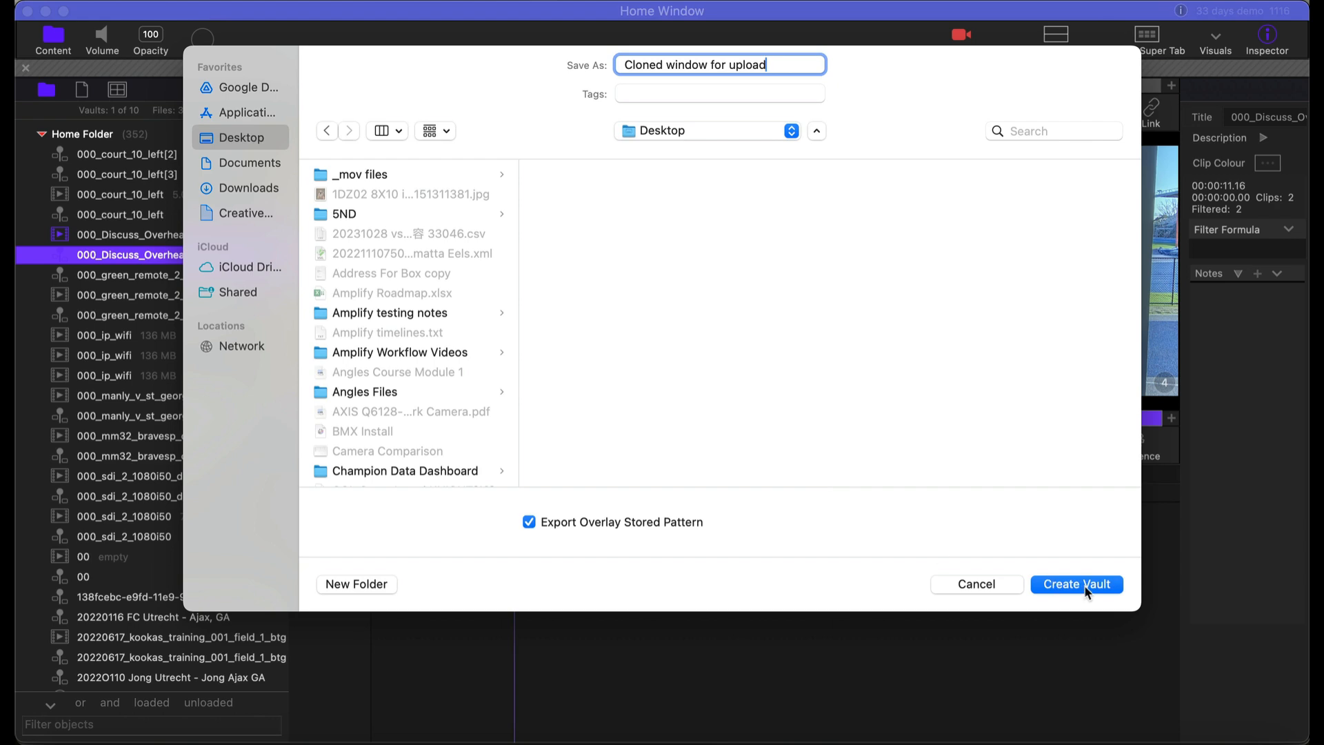
{"action": "left_click", "coordinate": [1035, 583]}
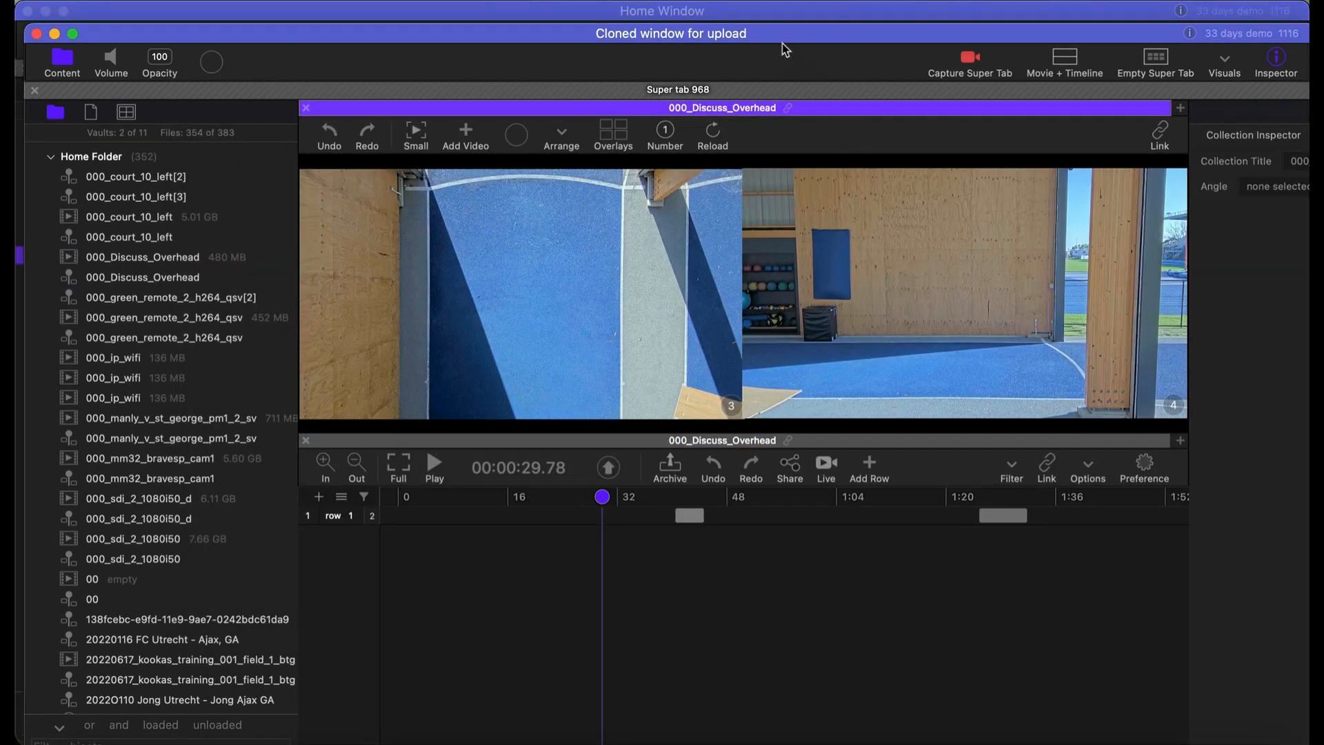
- Reposition the cloned window and collapse its Home Folder to inspect the contents of the cloned vault
{"action": "left_click_drag", "start_coordinate": [652, 25], "coordinate": [658, 4]}
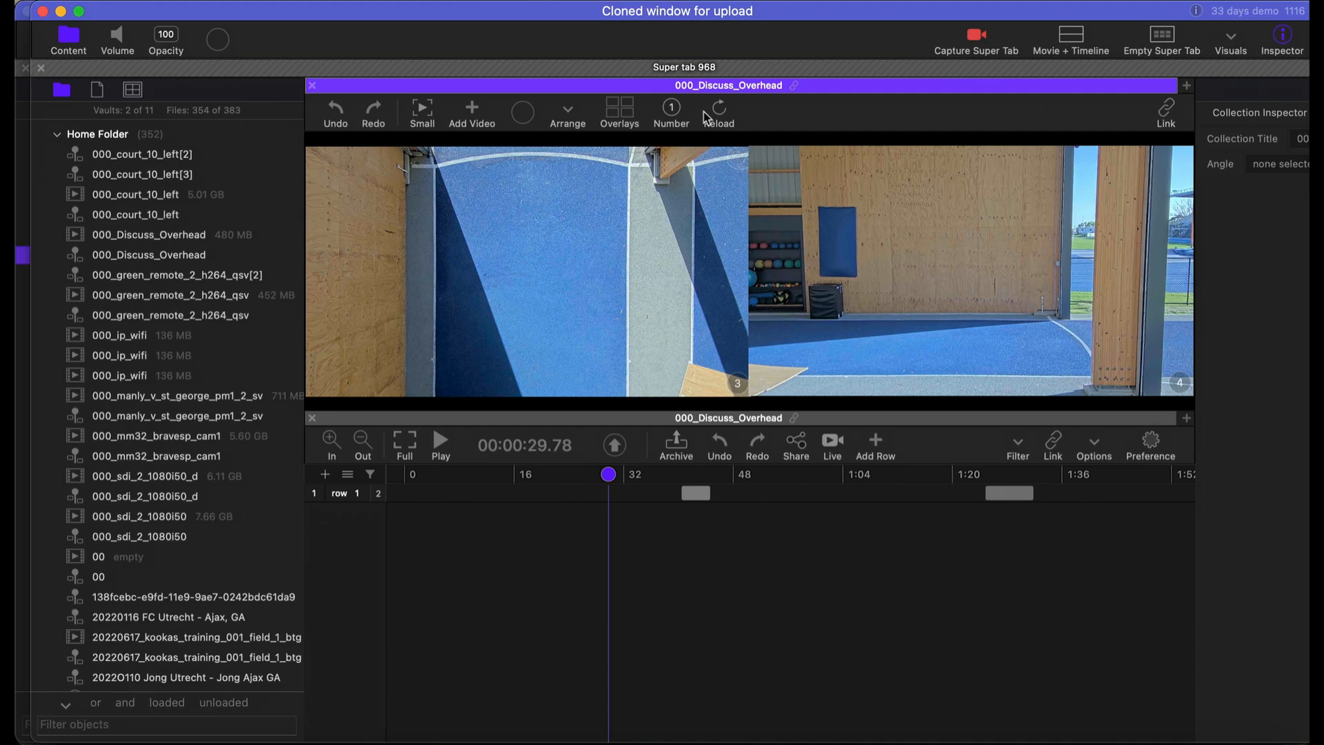
{"action": "left_click", "coordinate": [61, 136]}
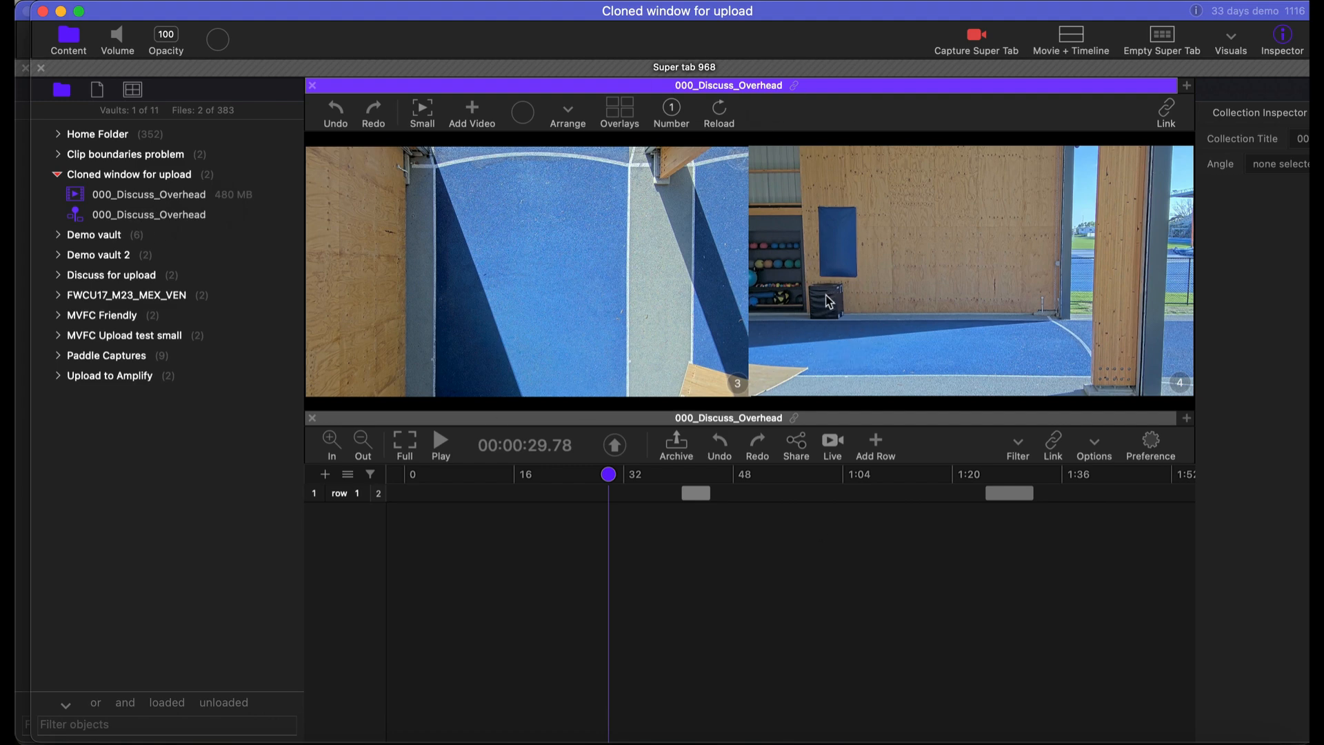
{"action": "left_click", "coordinate": [706, 492]}
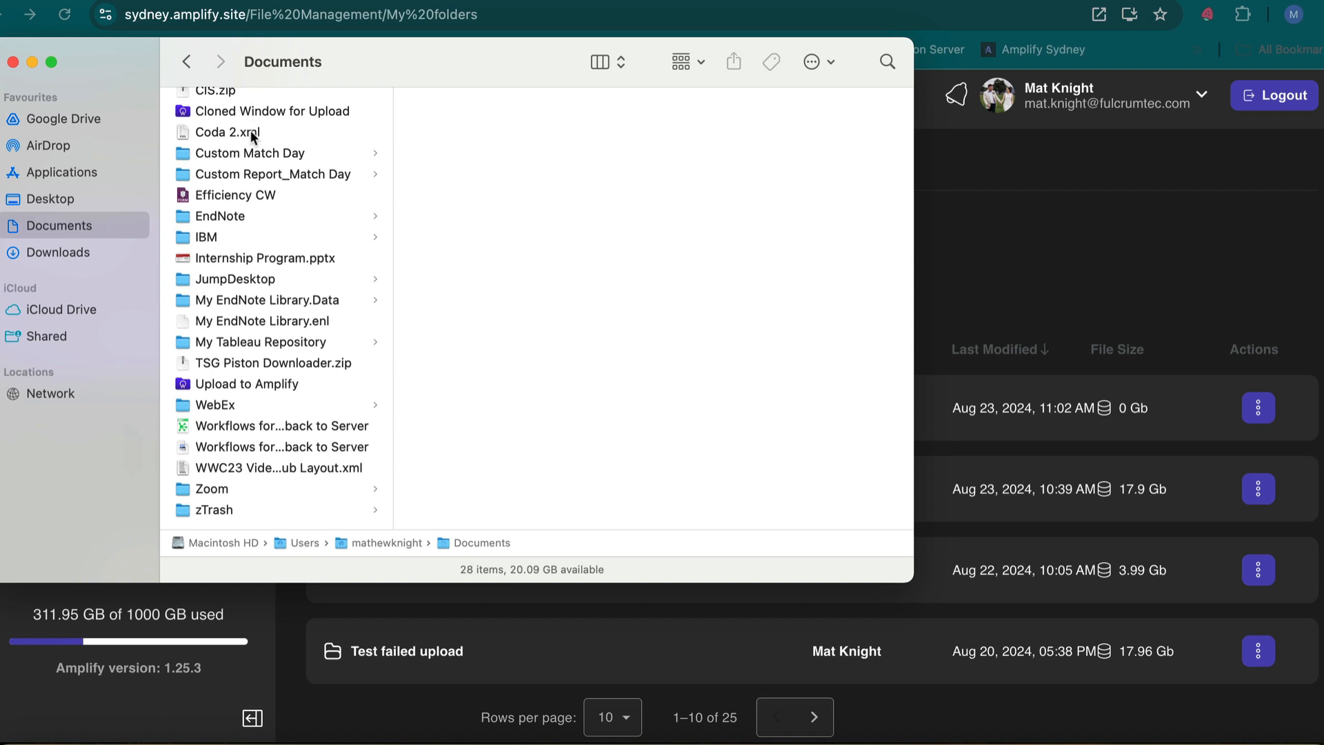
- Locate the Upload to Amplify vault in Documents, and in Amplify start a content upload in the Demo Upload Video folder
{"action": "left_click", "coordinate": [241, 385]}
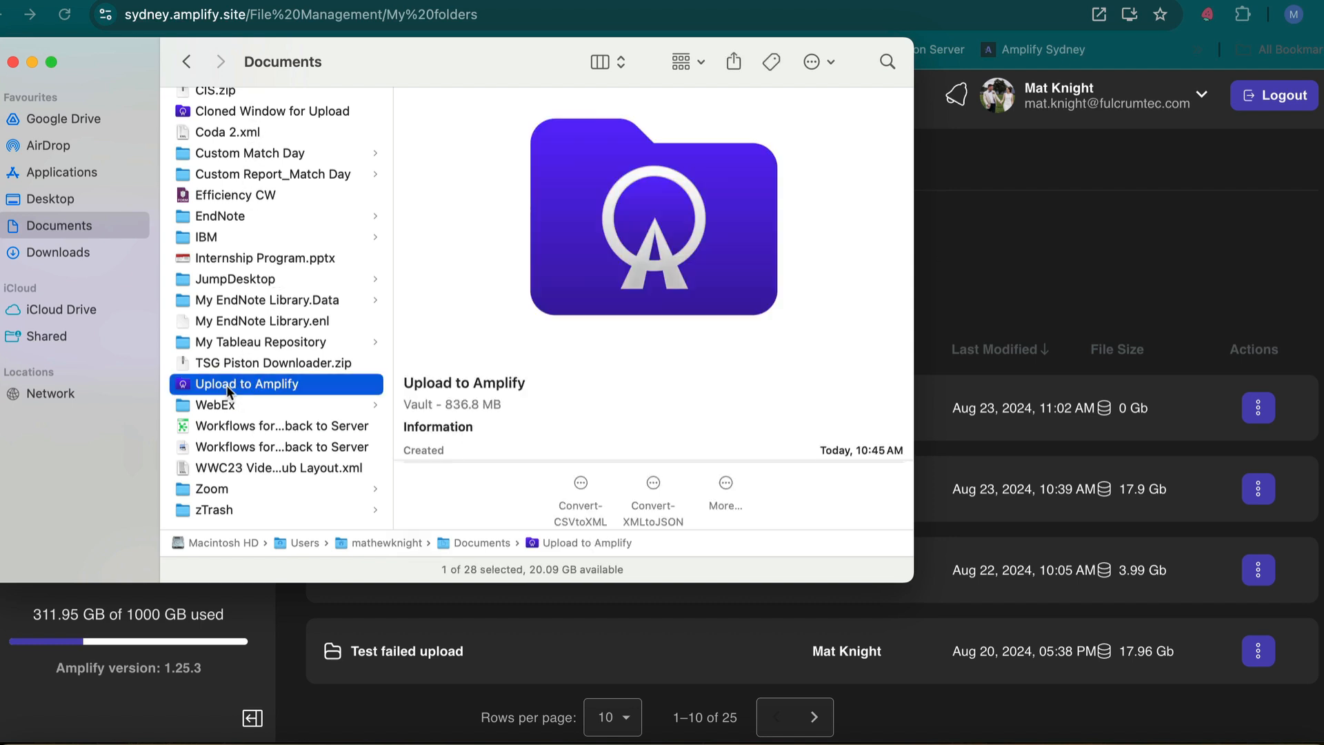
{"action": "key", "text": "super+Tab"}
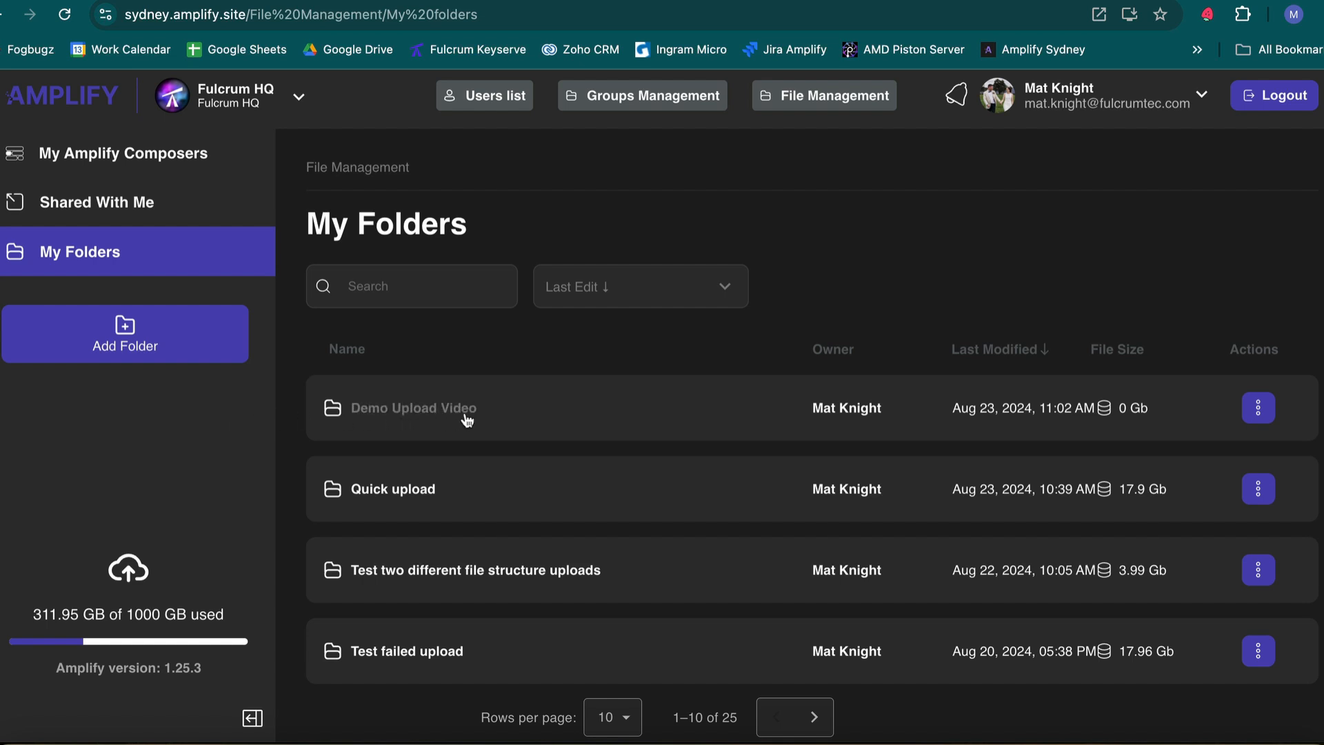
{"action": "left_click", "coordinate": [541, 419]}
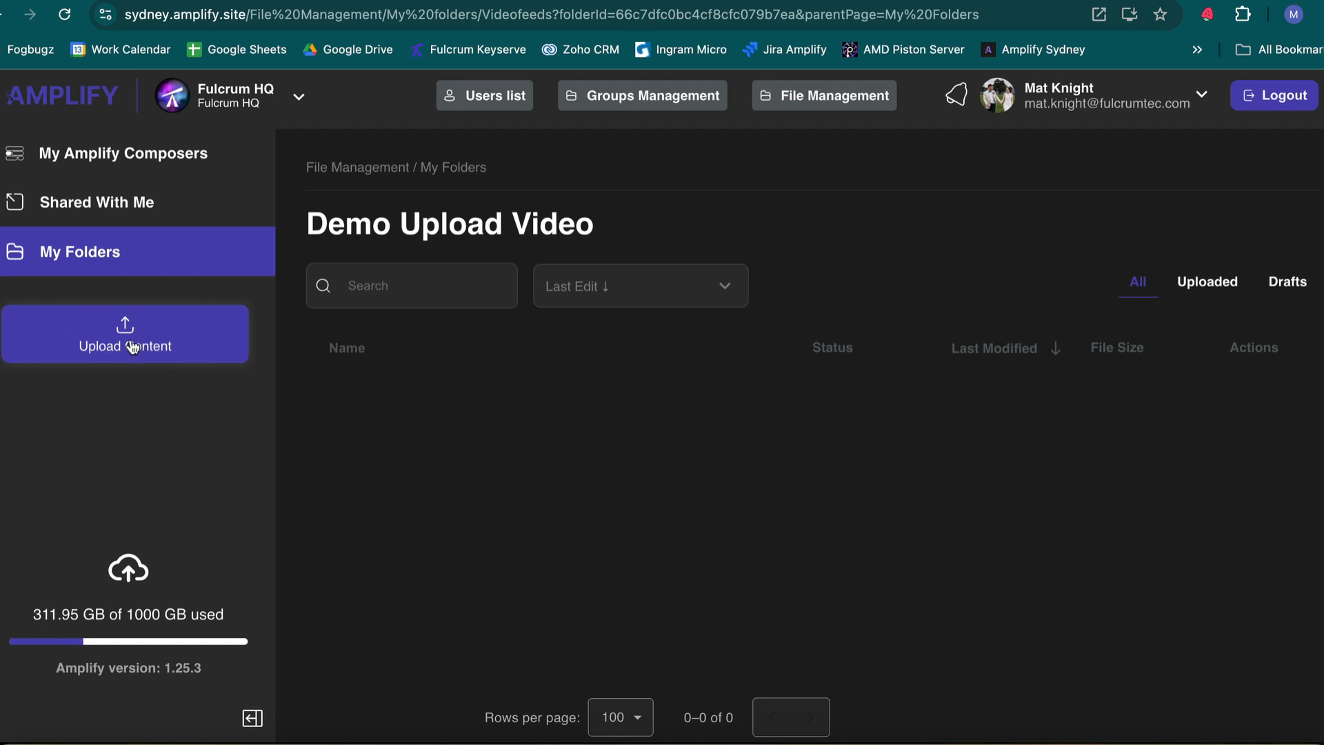
{"action": "left_click", "coordinate": [170, 348]}
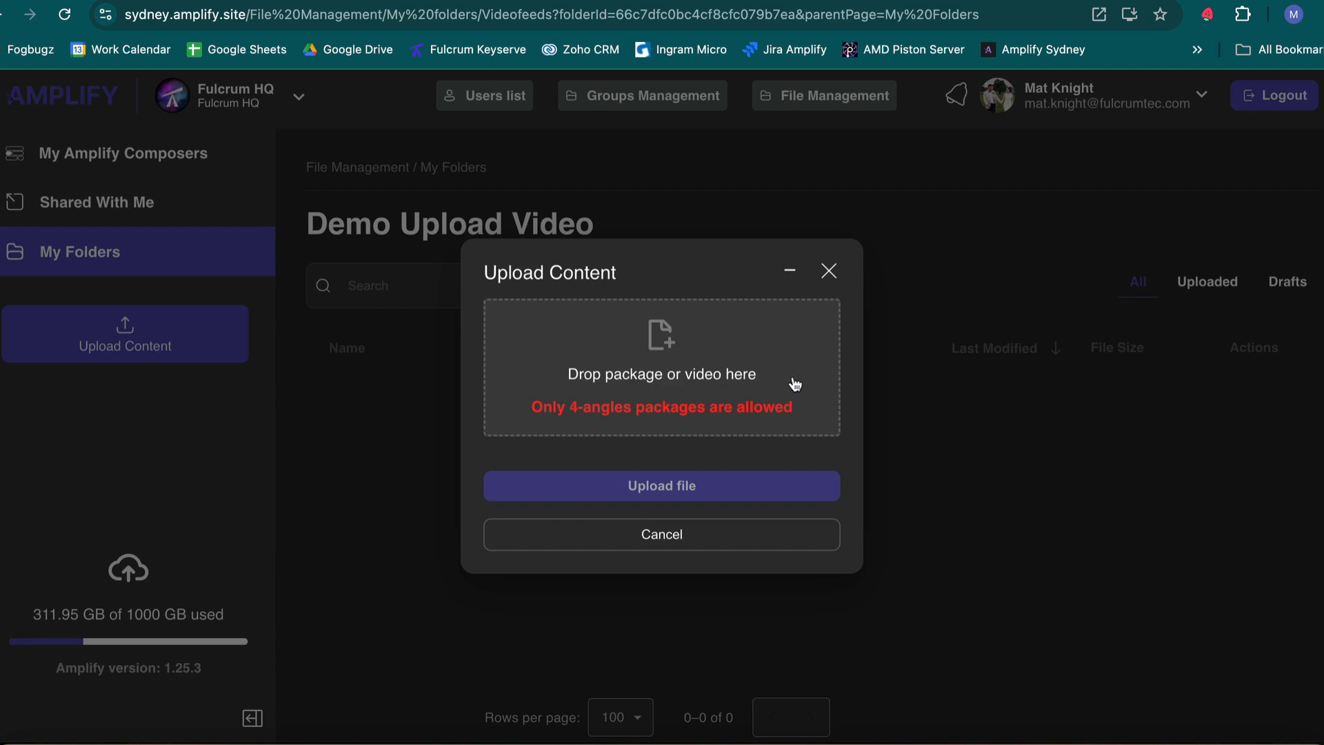
- Add the Upload to Amplify vault from the Documents folder in Finder to the content upload
{"action": "key", "text": "super+Tab"}
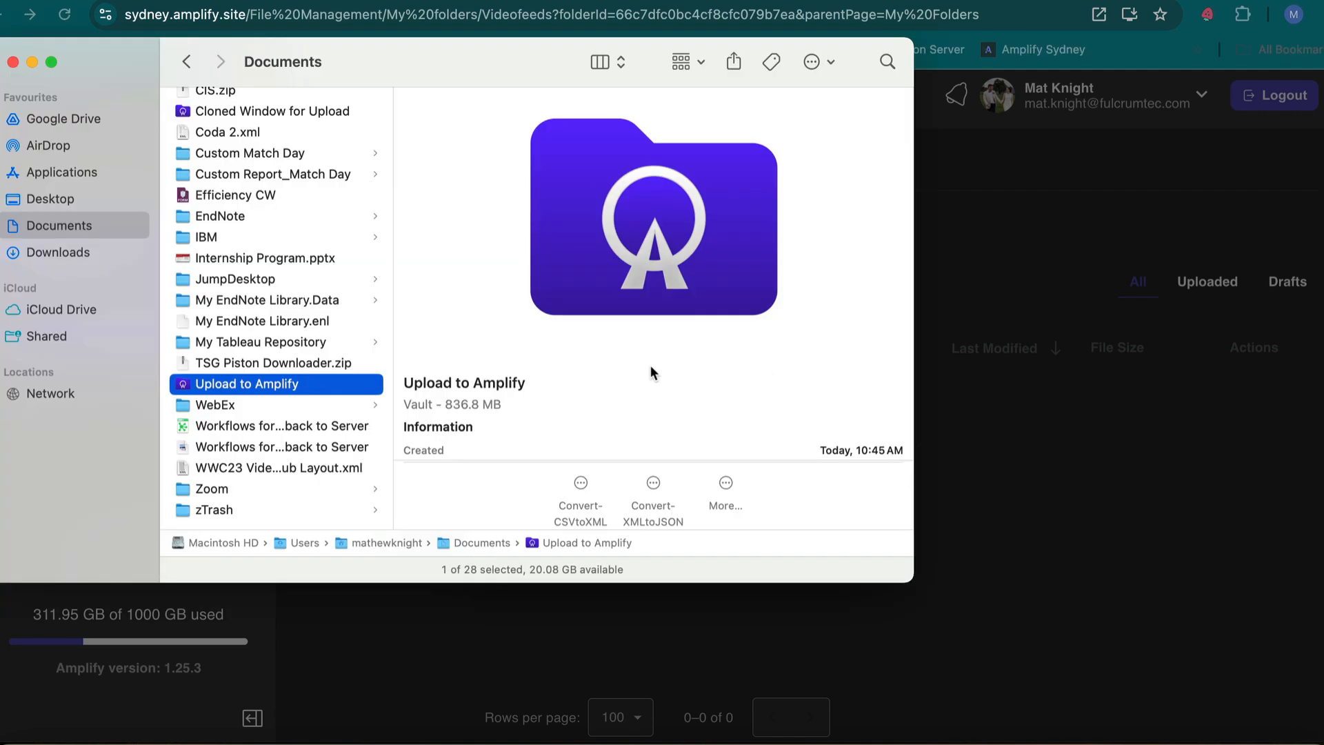
{"action": "key", "text": "super+Tab"}
{"action": "left_click_drag", "start_coordinate": [261, 384], "coordinate": [710, 373]}
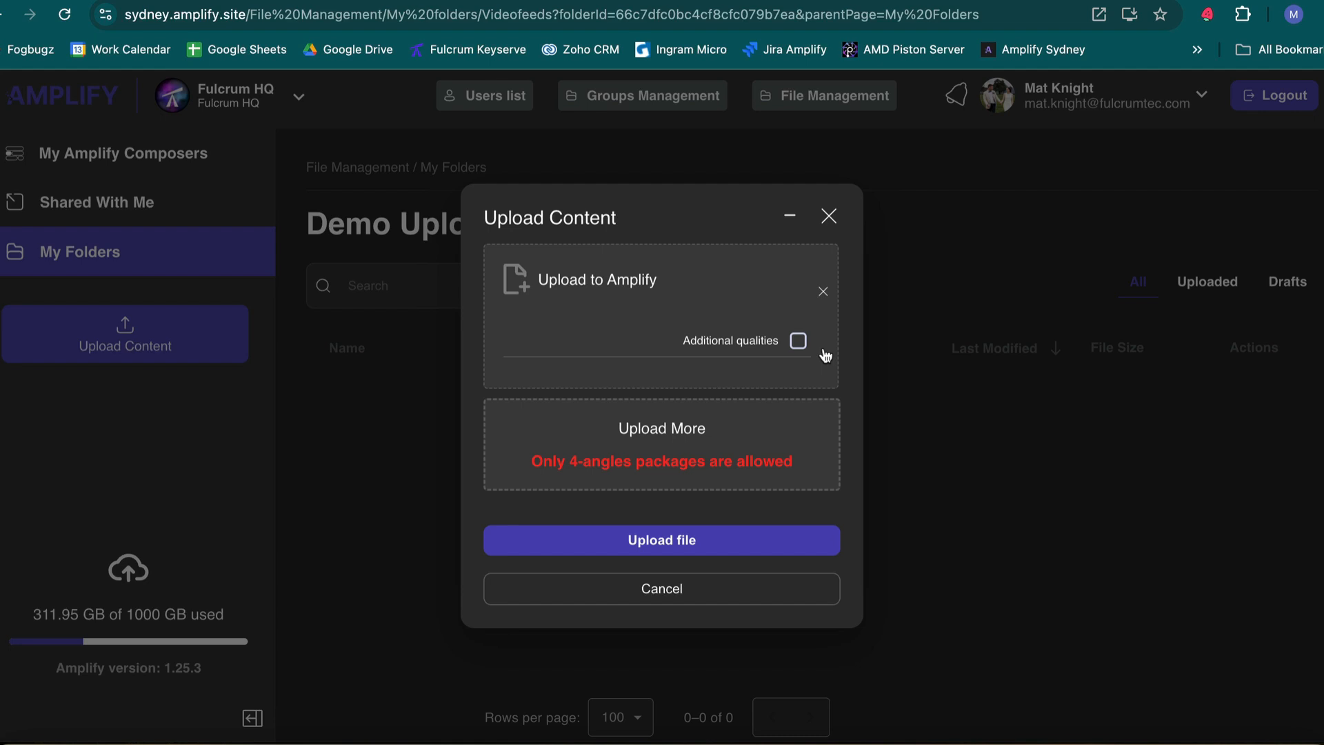
- Add the Cloned Window for Upload vault to the same upload and start uploading both packages
{"action": "left_click", "coordinate": [825, 355]}
{"action": "left_click", "coordinate": [238, 115]}
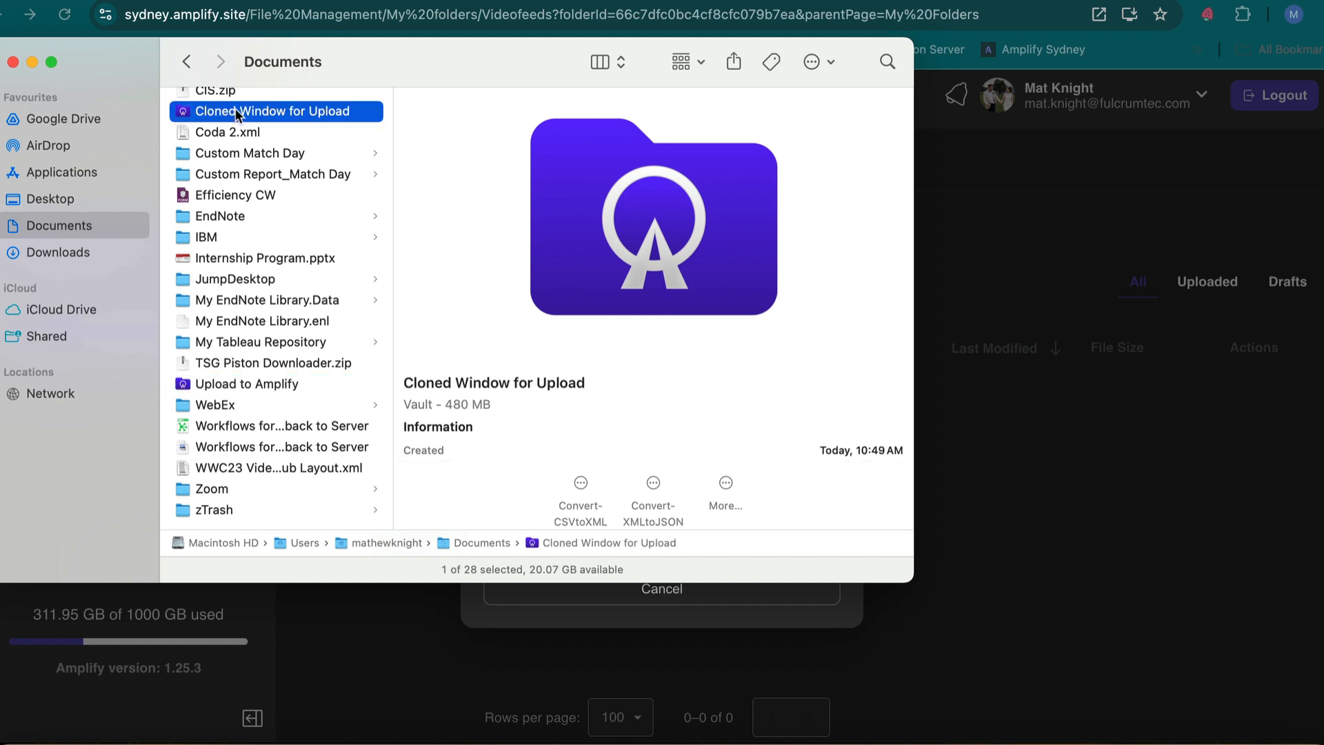
{"action": "mouse_move", "coordinate": [222, 114]}
{"action": "left_mouse_down"}
{"action": "mouse_move", "coordinate": [511, 215]}
{"action": "mouse_move", "coordinate": [562, 422]}
{"action": "mouse_move", "coordinate": [697, 451]}
{"action": "mouse_move", "coordinate": [640, 447]}
{"action": "mouse_move", "coordinate": [693, 435]}
{"action": "left_mouse_up"}
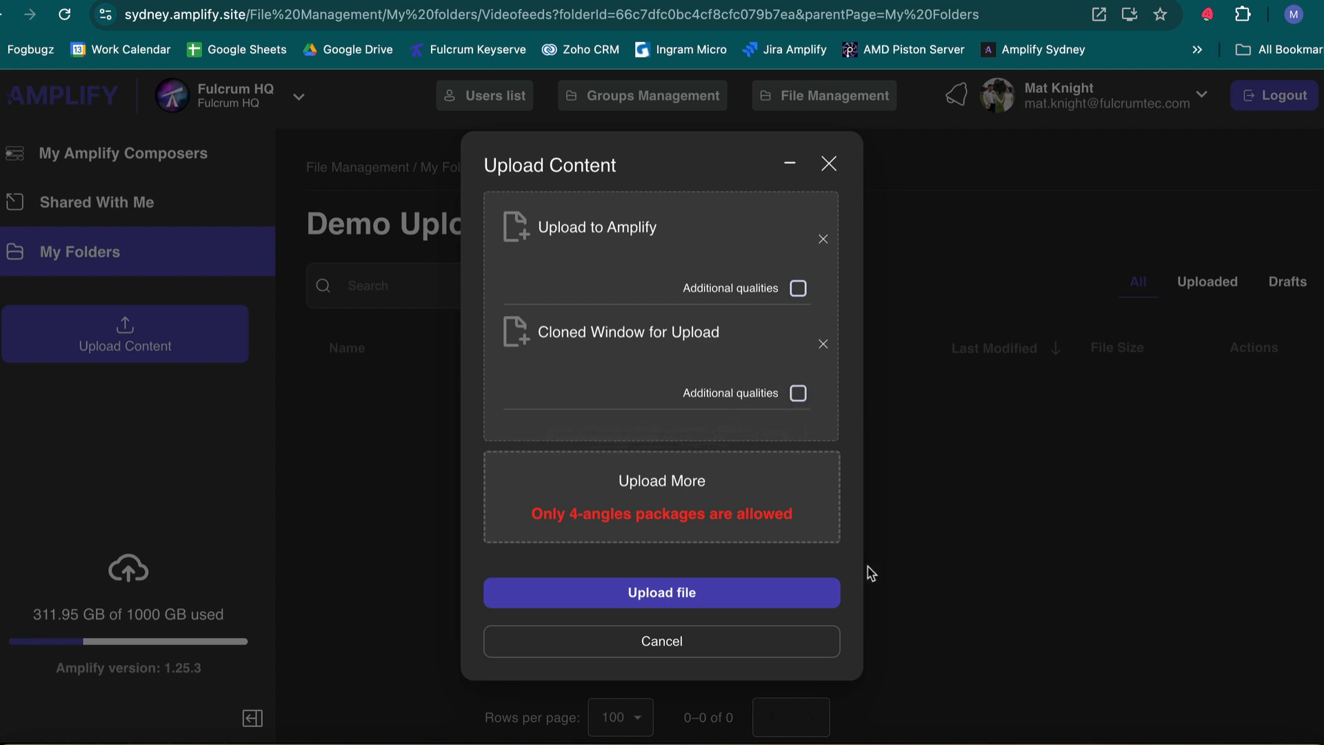
{"action": "left_click", "coordinate": [733, 602]}
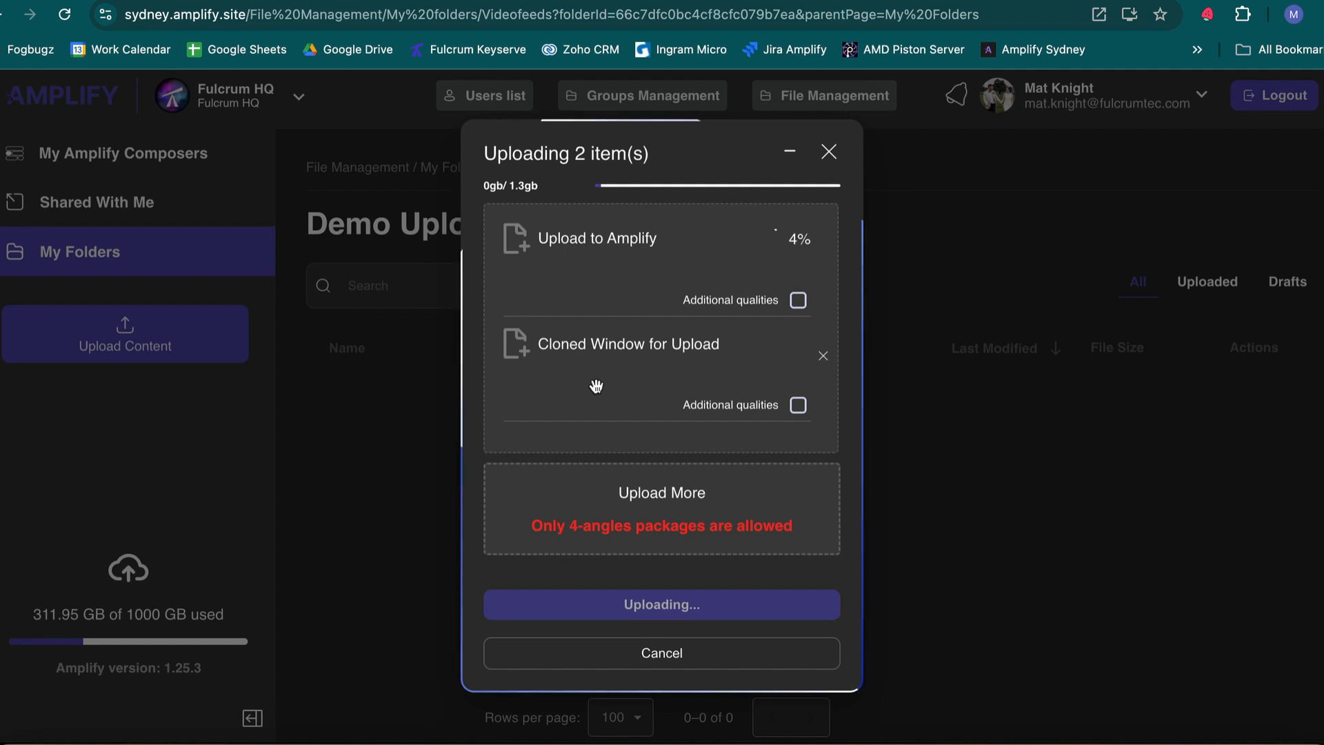
- Minimise the upload window, check the progress of each package, and restore the window
{"action": "left_click", "coordinate": [788, 155]}
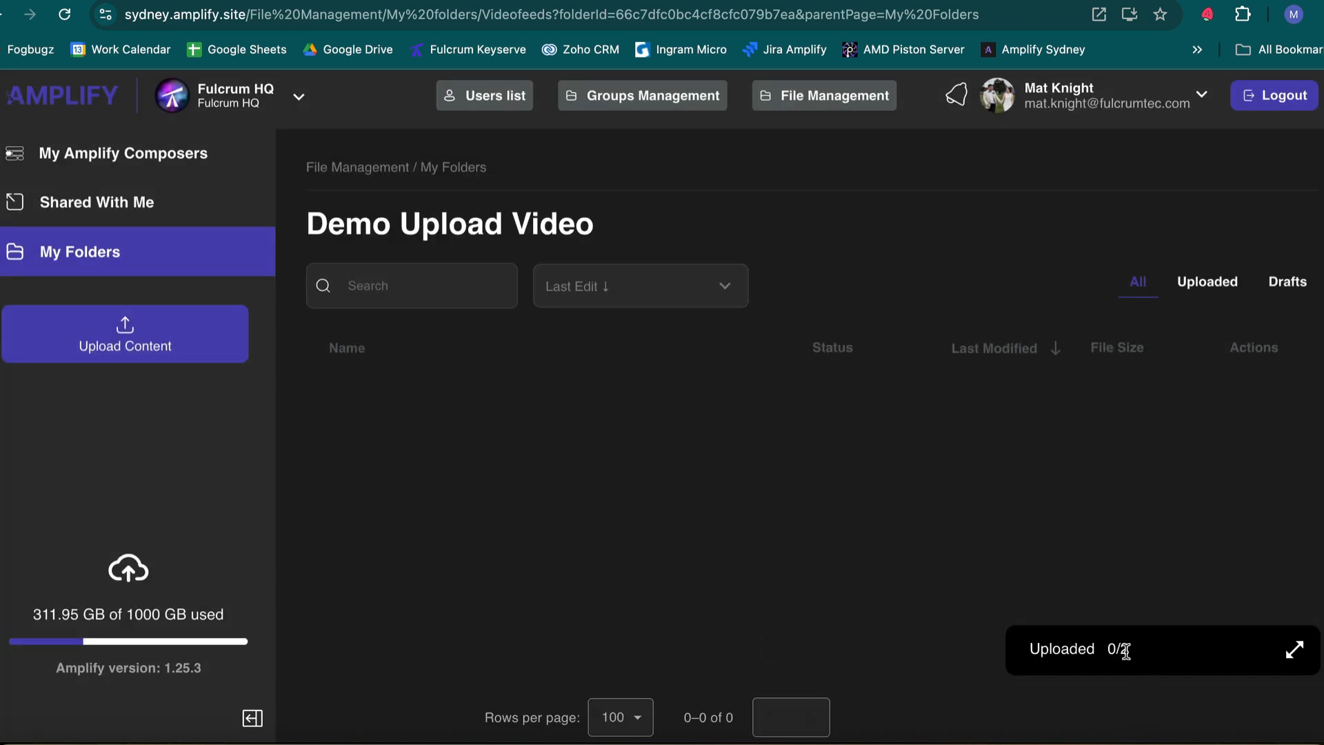
{"action": "mouse_move", "coordinate": [1078, 648]}
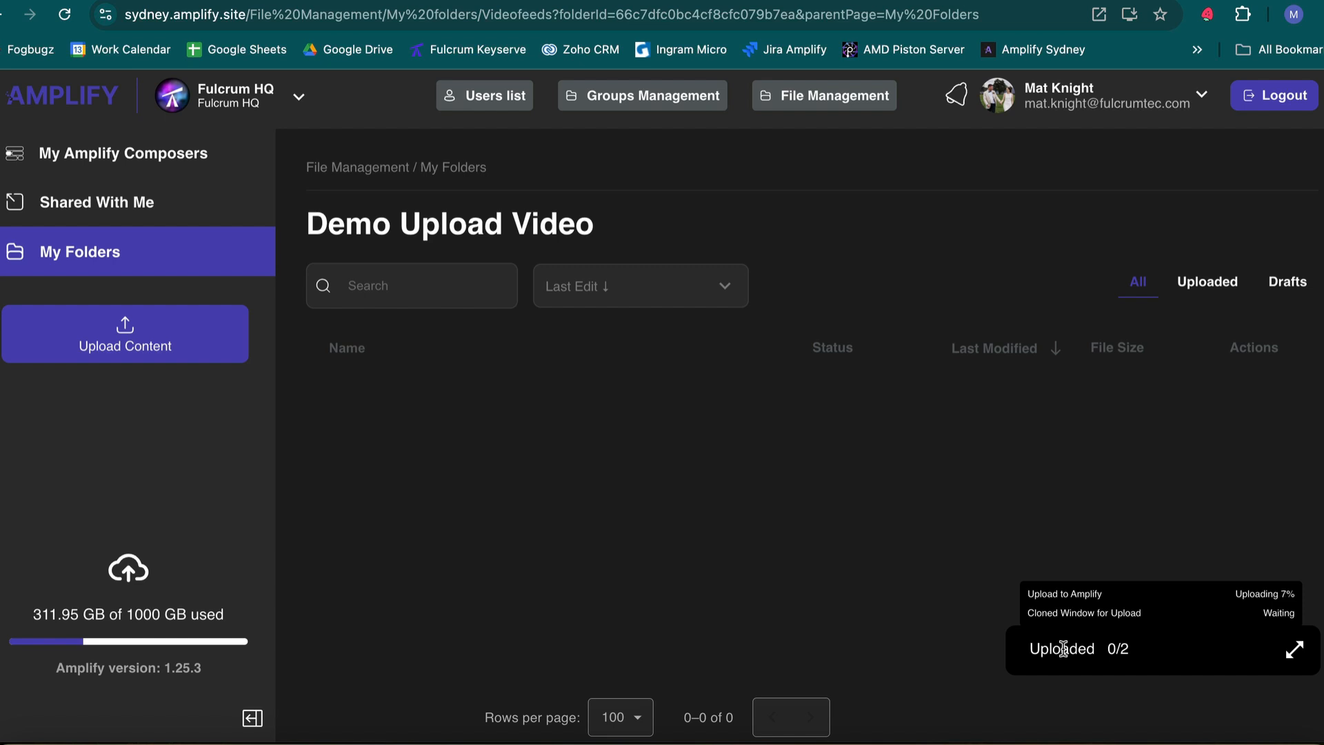
{"action": "left_click_drag", "start_coordinate": [1063, 648], "coordinate": [1112, 682]}
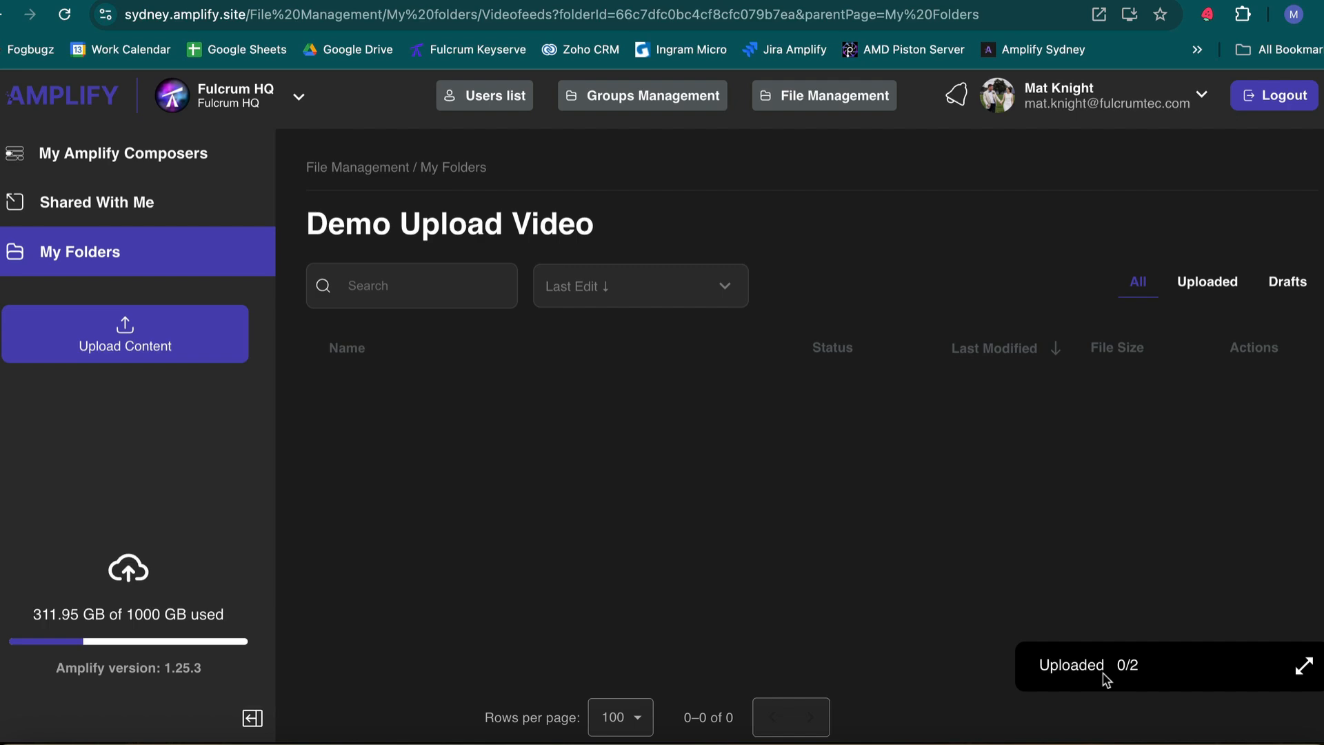
{"action": "left_click", "coordinate": [1102, 672]}
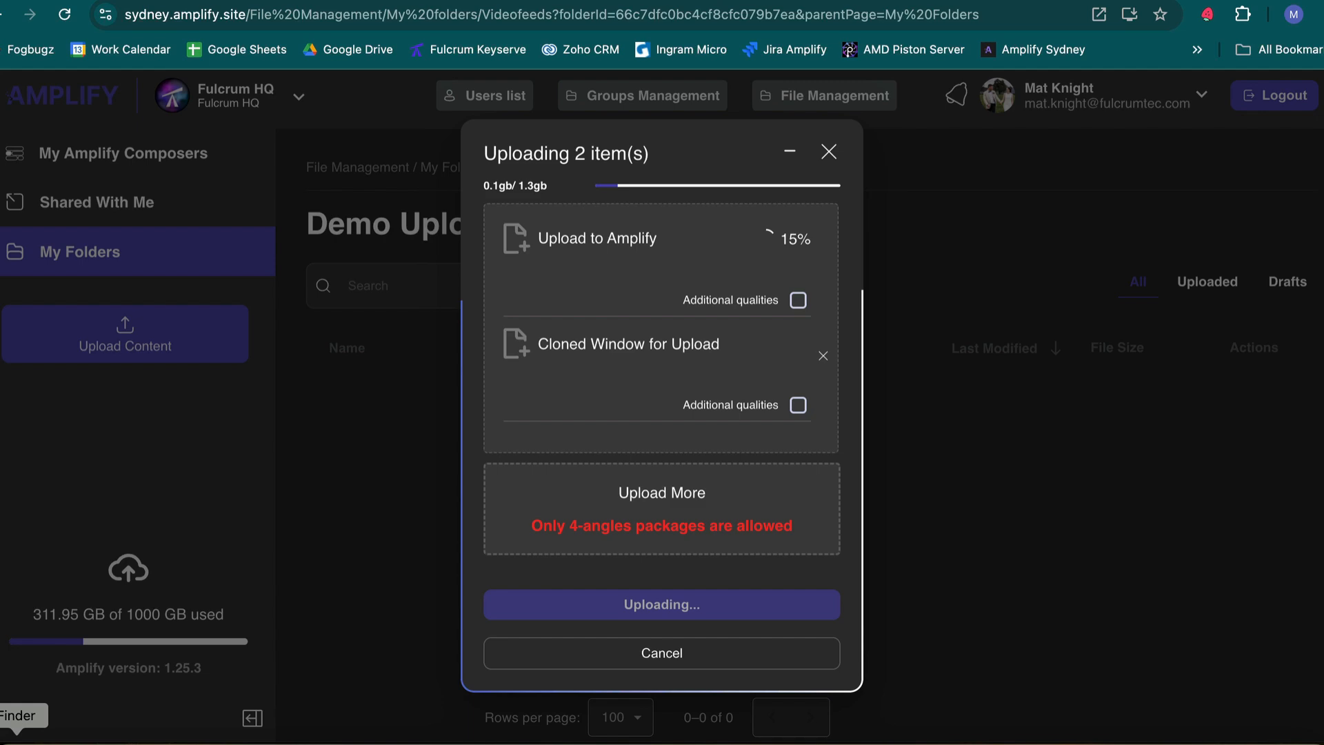
- Add the Syd v Dolphins vault from the Desktop's Angles Files folder to the running upload, without additional qualities
{"action": "left_click", "coordinate": [17, 739]}
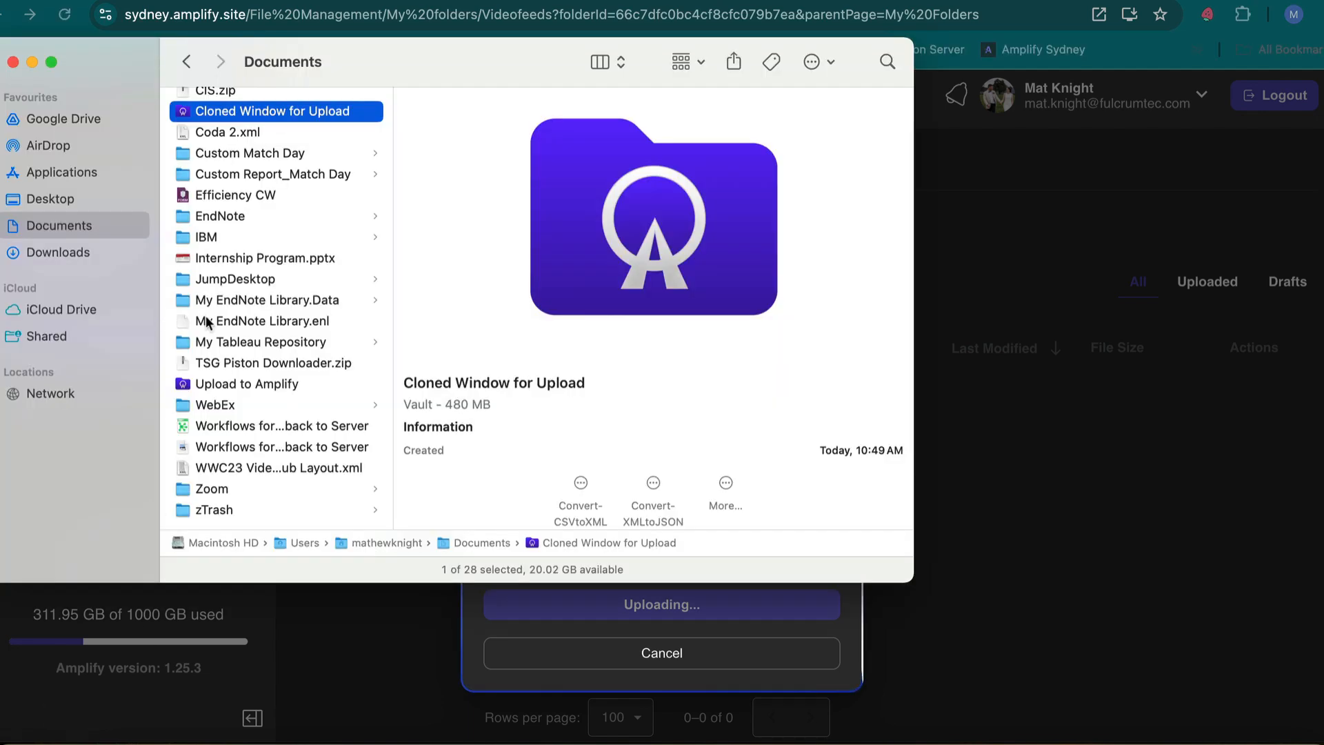
{"action": "left_click", "coordinate": [63, 199]}
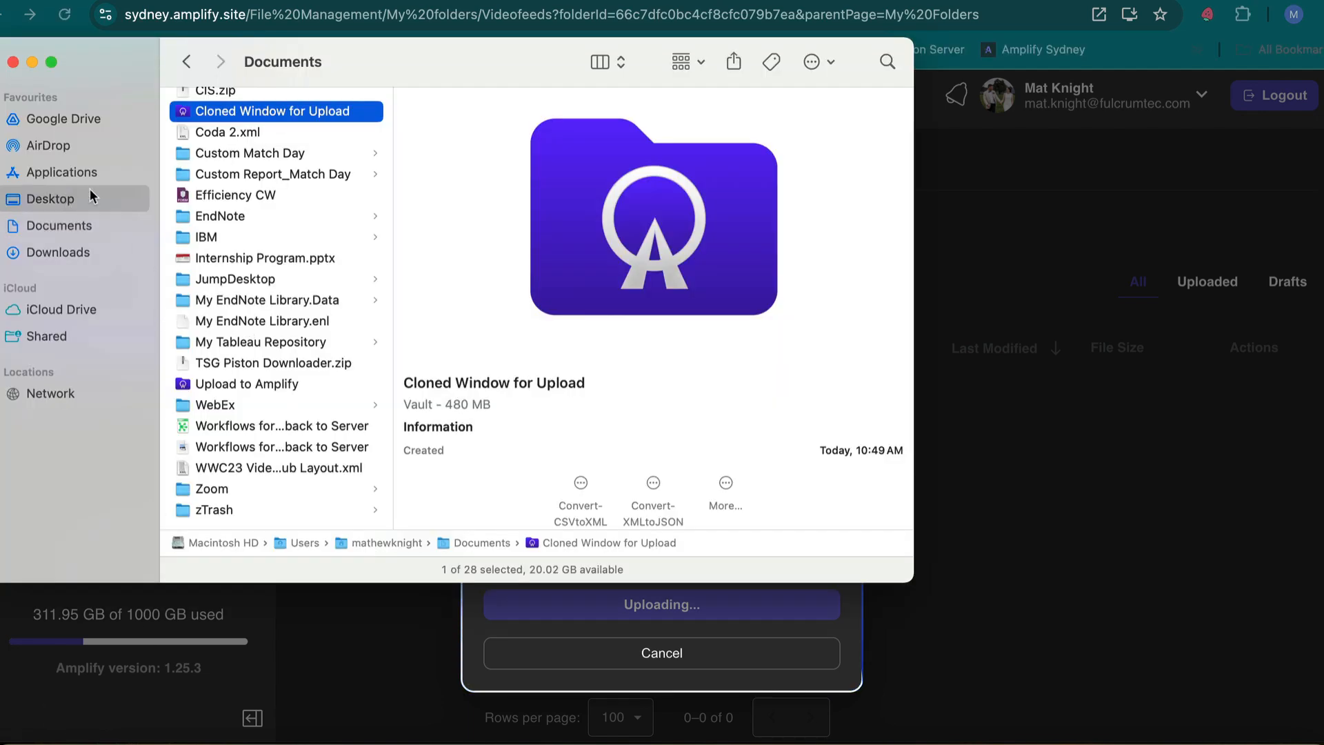
{"action": "left_click", "coordinate": [209, 459]}
{"action": "scroll", "coordinate": [478, 350], "scroll_direction": "down", "scroll_amount": 10}
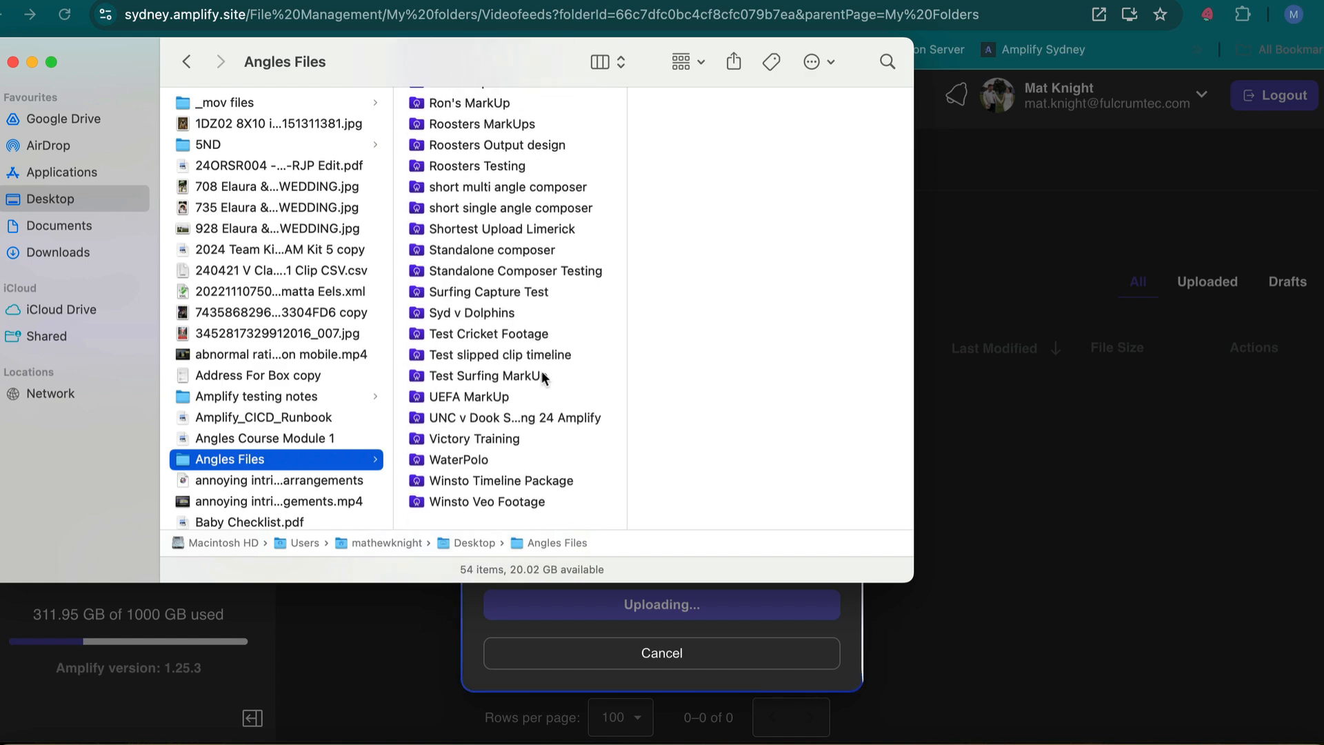
{"action": "left_click", "coordinate": [482, 321]}
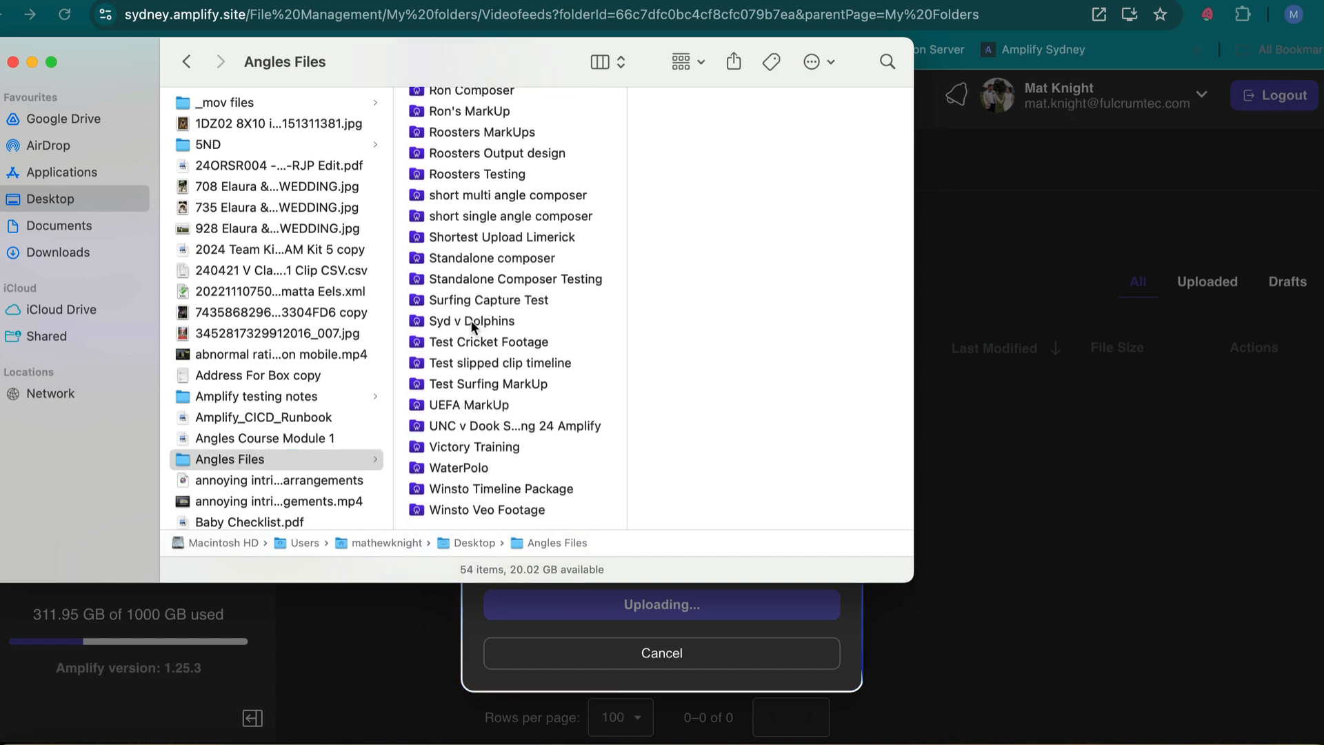
{"action": "left_click_drag", "start_coordinate": [487, 324], "coordinate": [710, 514]}
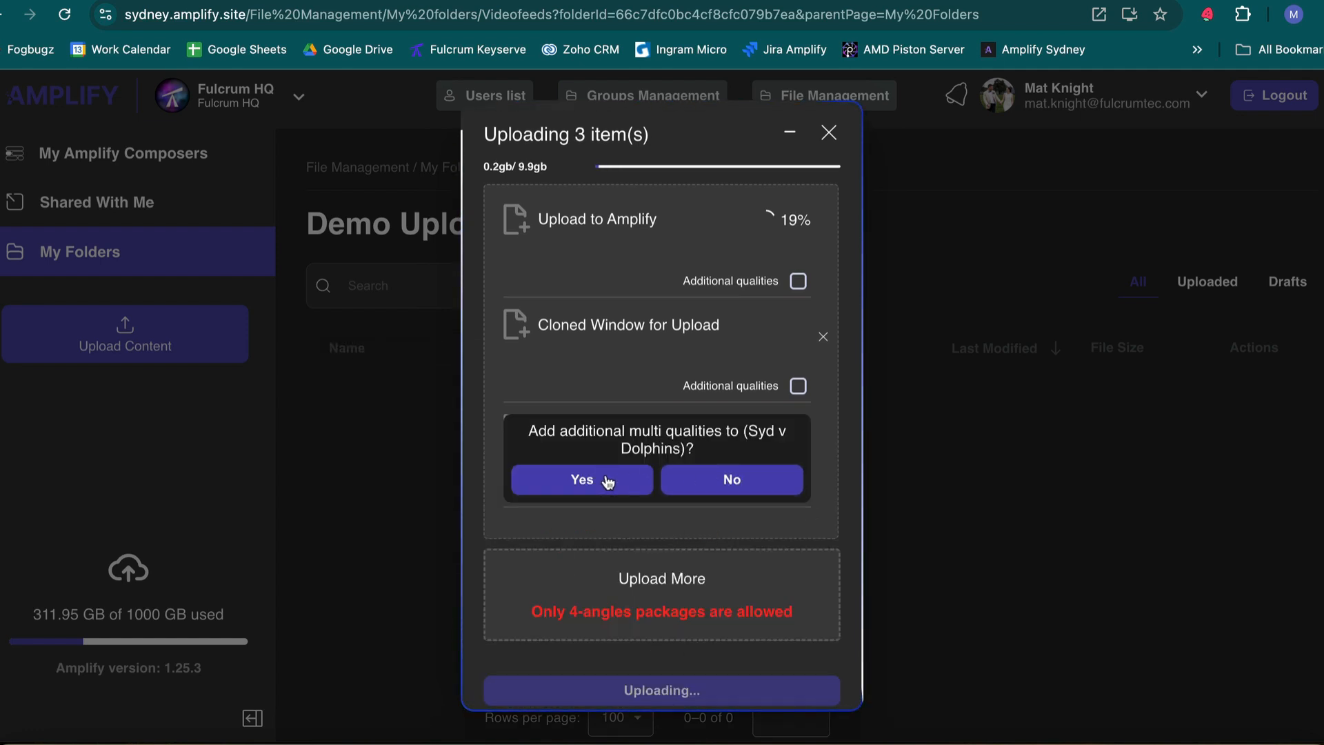
{"action": "left_click", "coordinate": [745, 490]}
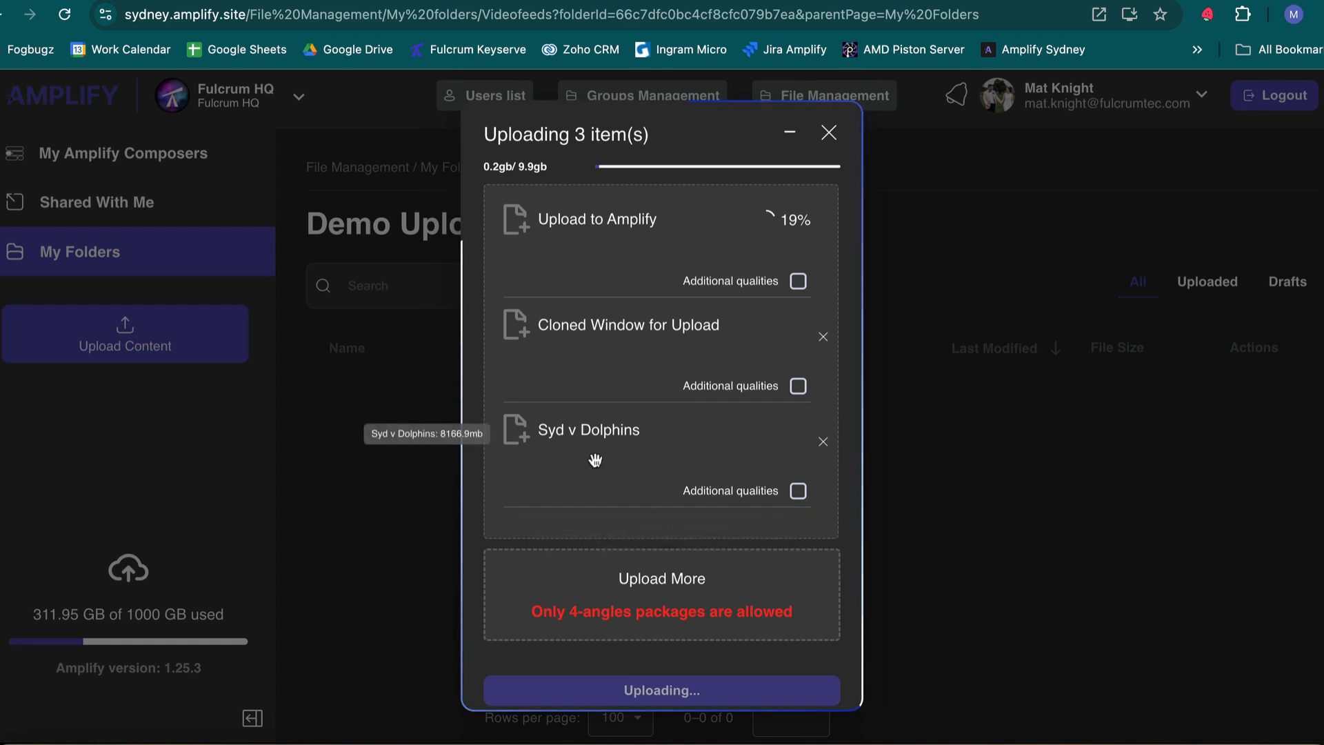
- Remove the Syd v Dolphins package from the upload queue
{"action": "mouse_move", "coordinate": [603, 434]}
{"action": "left_mouse_down"}
{"action": "mouse_move", "coordinate": [599, 340]}
{"action": "mouse_move", "coordinate": [628, 330]}
{"action": "mouse_move", "coordinate": [604, 372]}
{"action": "mouse_move", "coordinate": [612, 441]}
{"action": "left_mouse_up"}
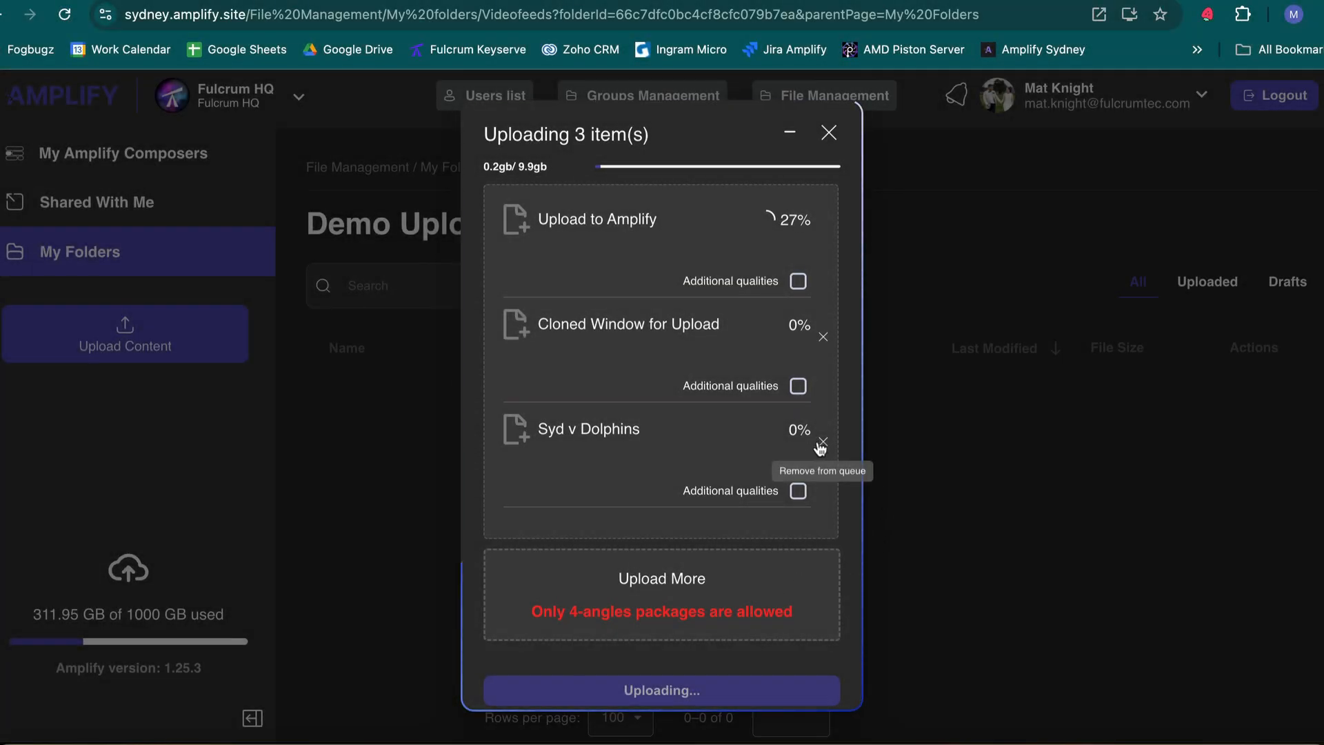
{"action": "left_click", "coordinate": [823, 443]}
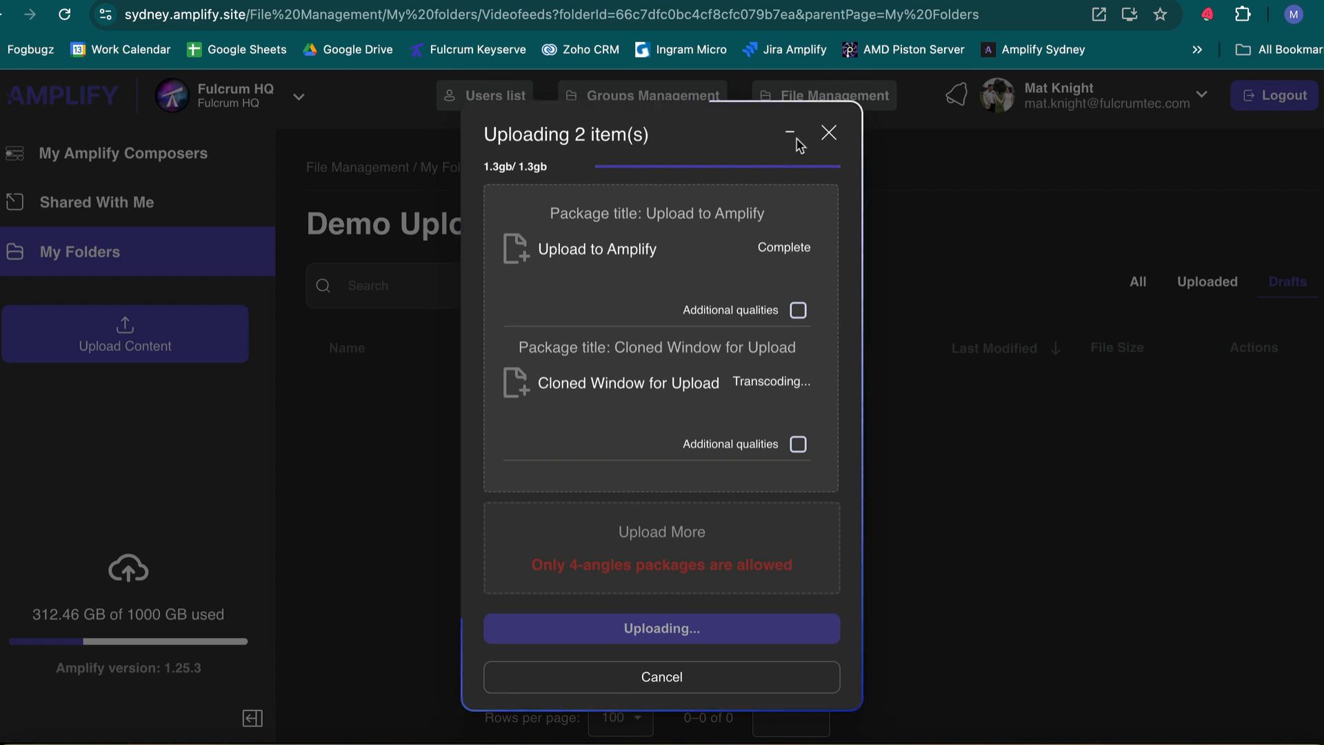
- List all items in the Demo Upload Video folder and open the Cloned Window for Upload package from the upload window
{"action": "left_click", "coordinate": [827, 133]}
{"action": "left_click", "coordinate": [1134, 282]}
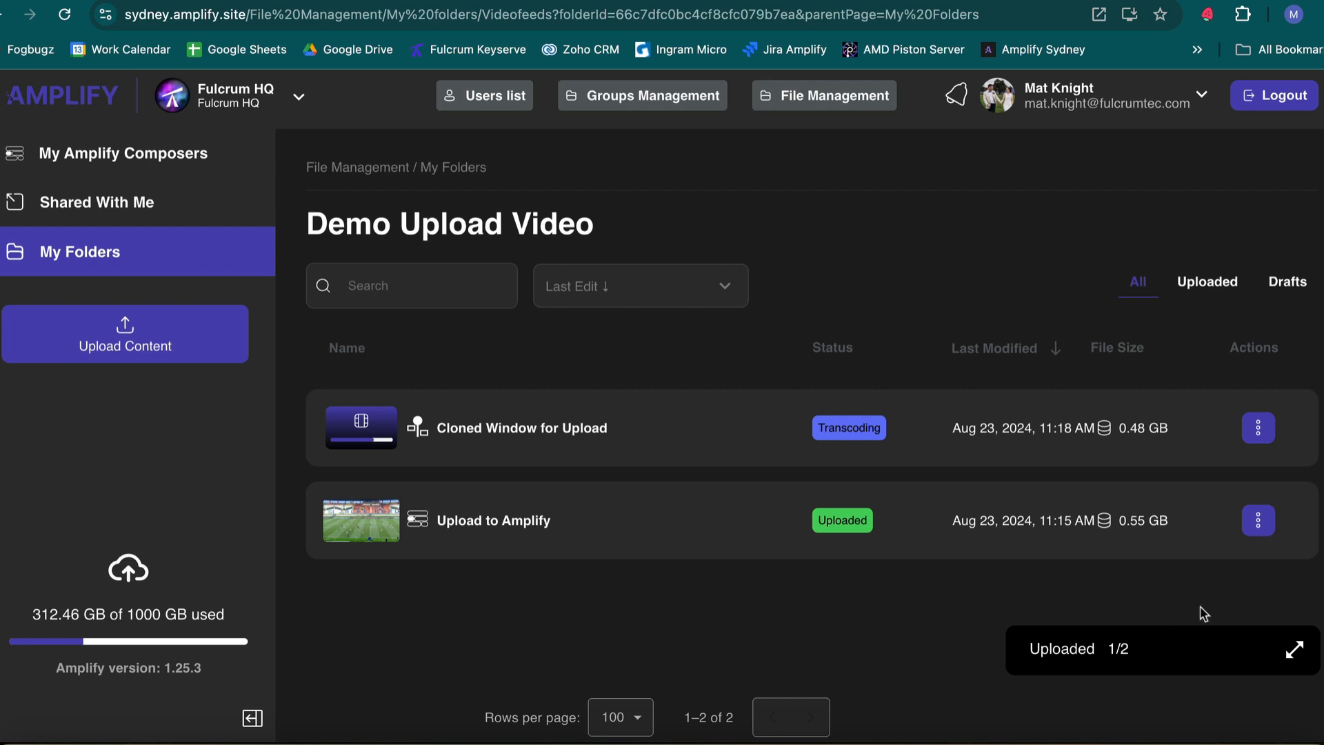
{"action": "left_click", "coordinate": [1297, 651]}
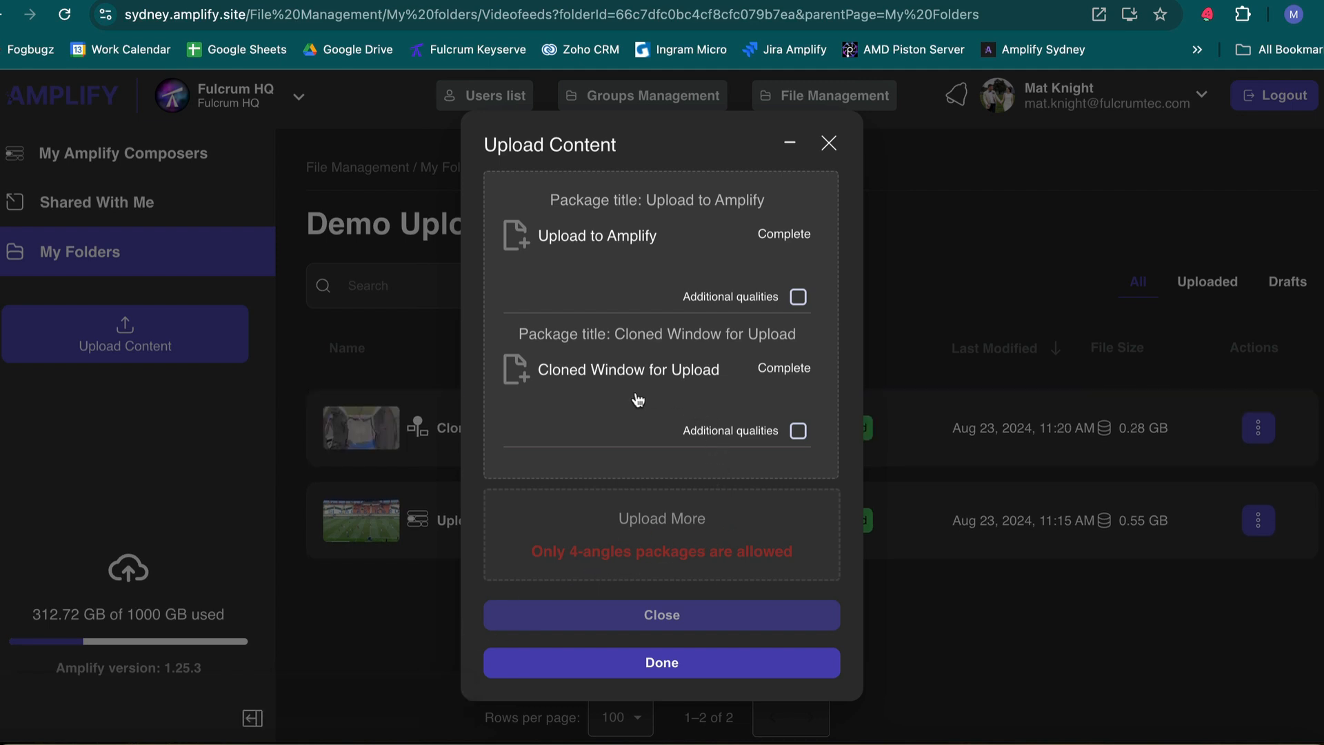
{"action": "left_click", "coordinate": [664, 371]}
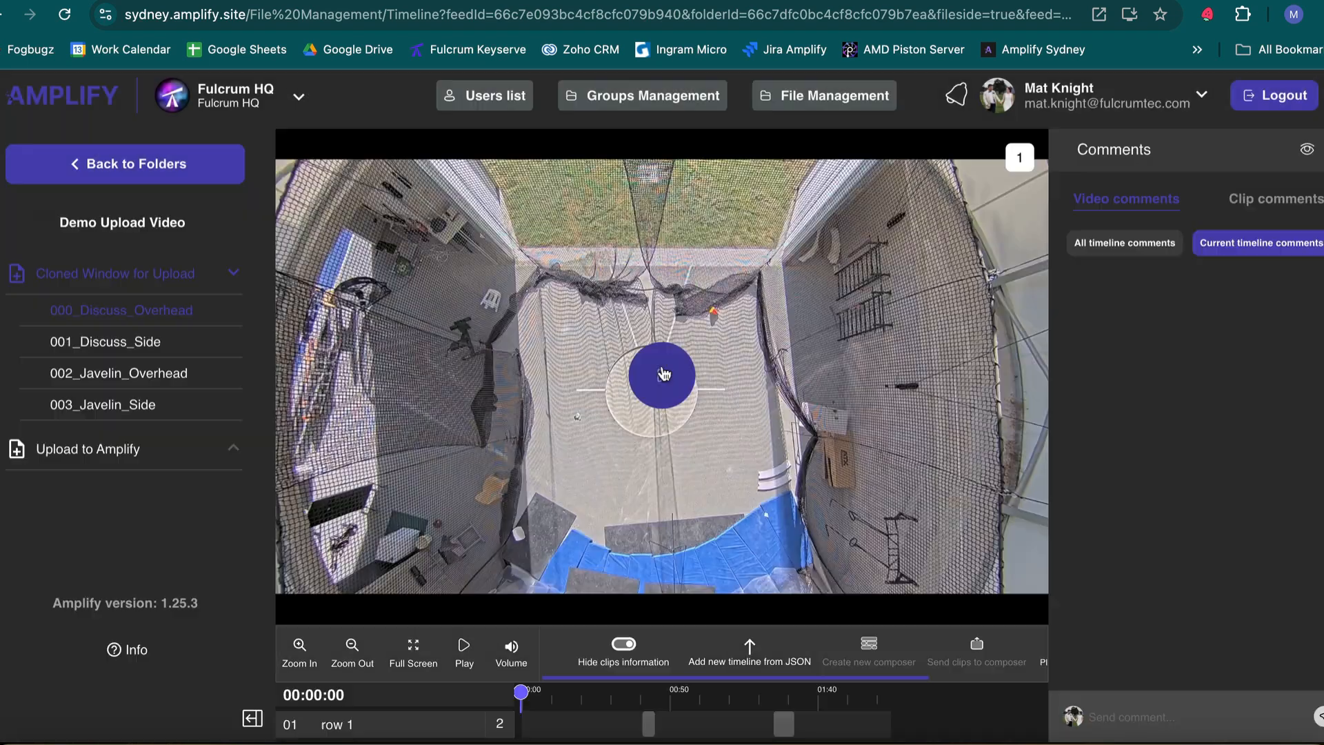